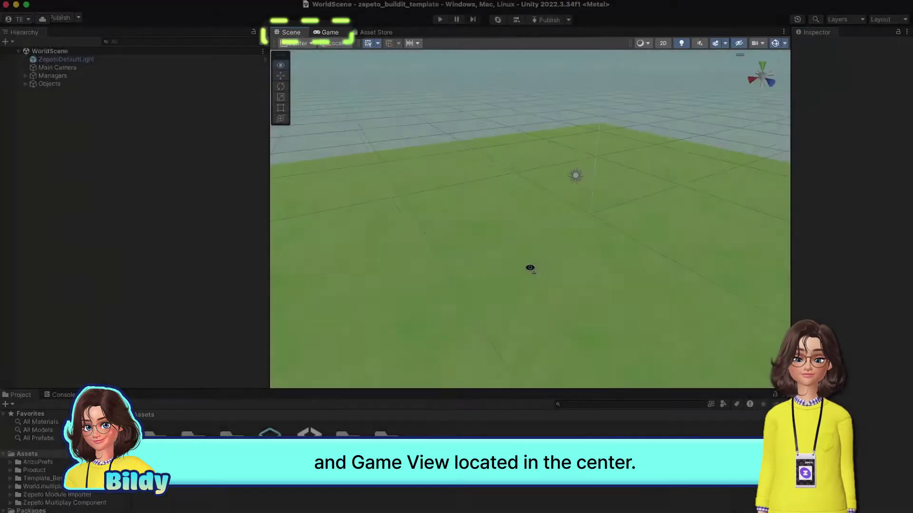
Step: Orbit and move the view to look around the empty scene's ground
mouse_move(530, 268)
right_mouse_down()
mouse_move(478, 263)
mouse_move(485, 218)
mouse_move(573, 247)
mouse_move(539, 294)
mouse_move(530, 249)
mouse_move(576, 300)
mouse_move(542, 286)
mouse_move(548, 301)
mouse_move(527, 291)
mouse_move(536, 306)
right_mouse_up()
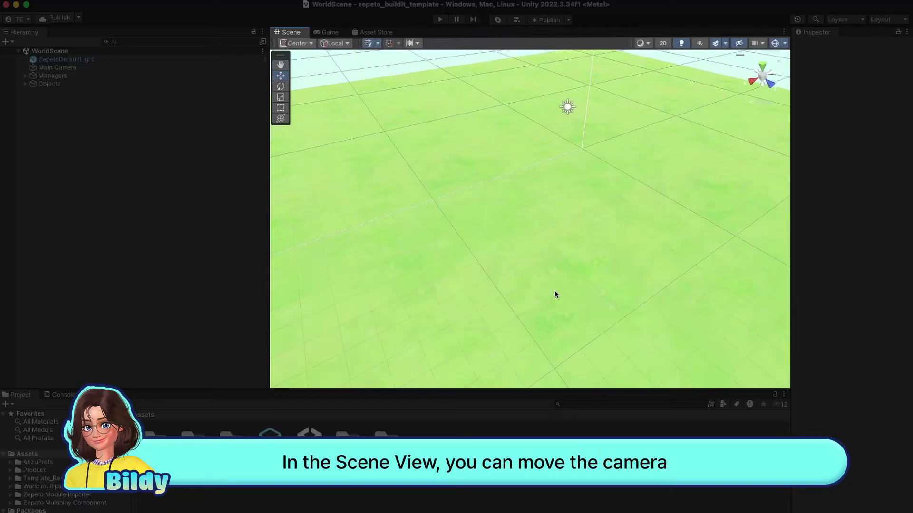
mouse_move(555, 289)
right_mouse_down()
mouse_move(537, 218)
mouse_move(562, 258)
right_mouse_up()
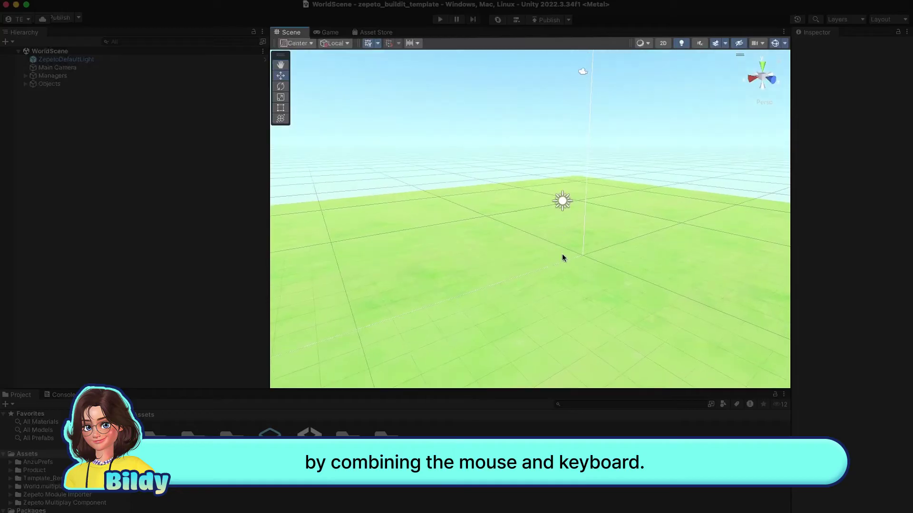
key("Up")
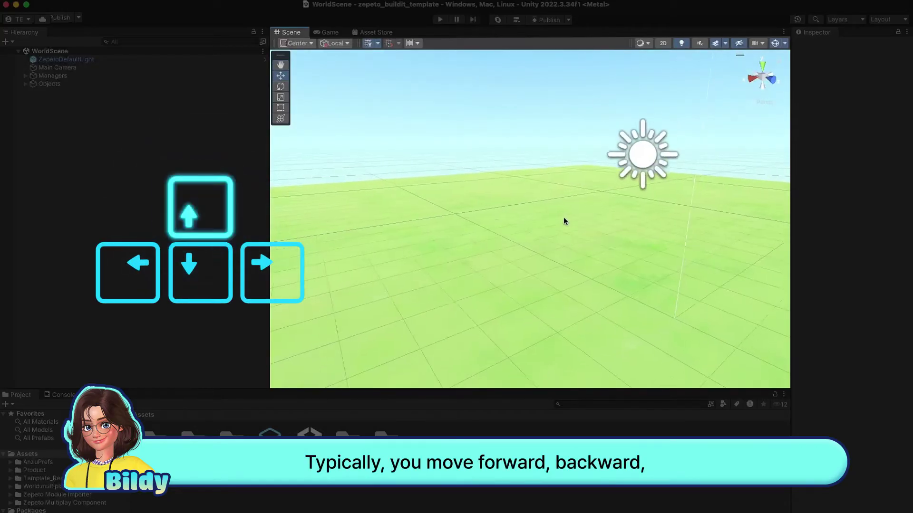
key("Down")
key("Left")
key("Right")
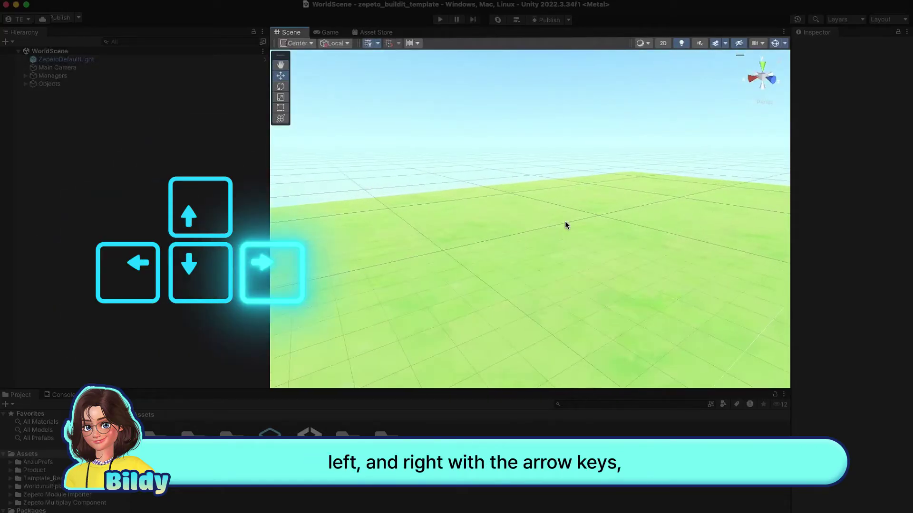
key("Right")
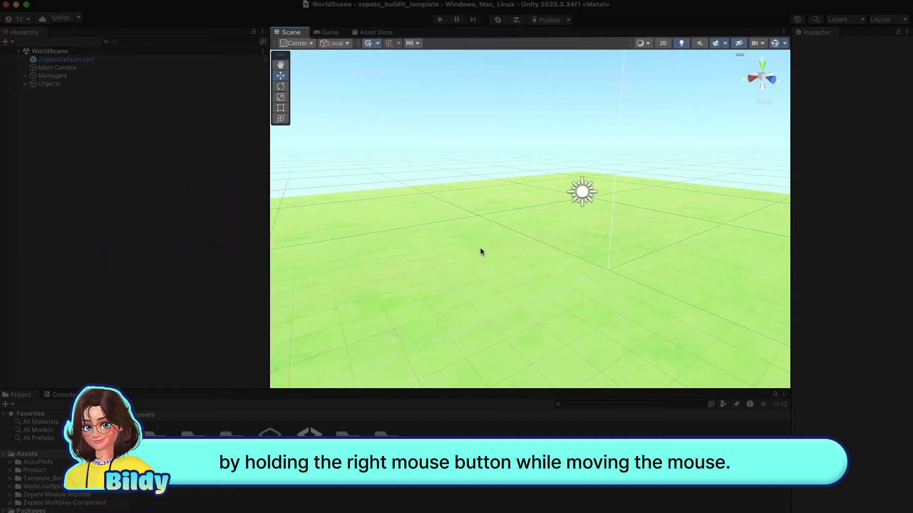
right_click_drag(475, 247, 510, 295)
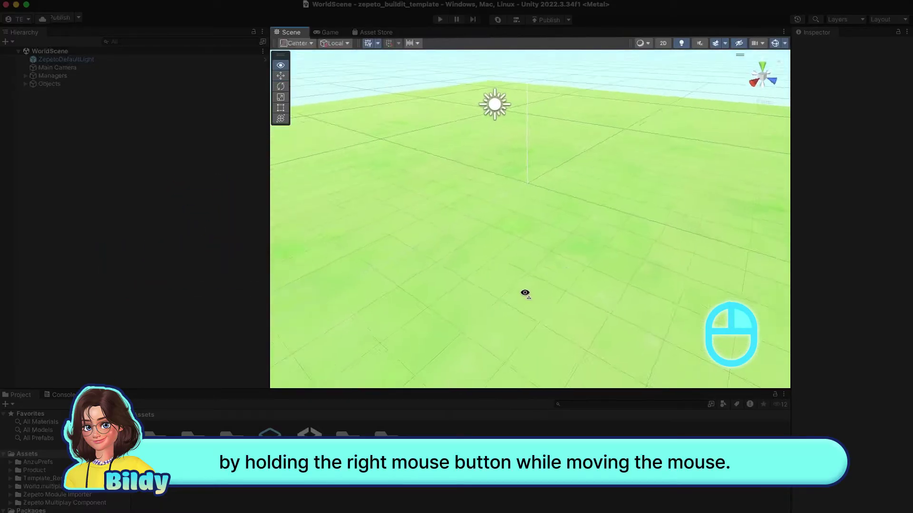
mouse_move(510, 295)
right_mouse_down()
mouse_move(416, 254)
mouse_move(528, 264)
right_mouse_up()
scroll(544, 278, "up", 3)
scroll(545, 280, "up", 3)
scroll(545, 281, "up", 3)
scroll(546, 313, "down", 5)
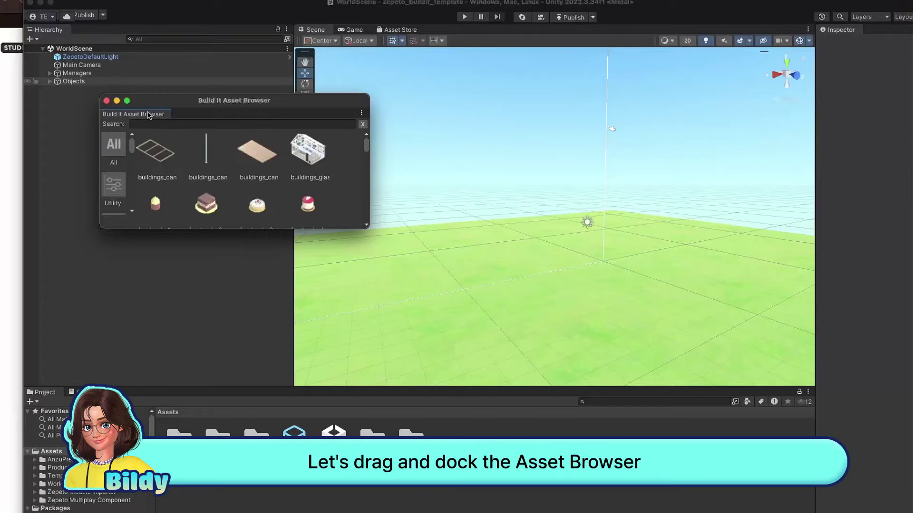
Step: Dock the Asset Browser beside Hierarchy and ZEPETO Scene Settings beside Inspector
left_click_drag(141, 119, 93, 29)
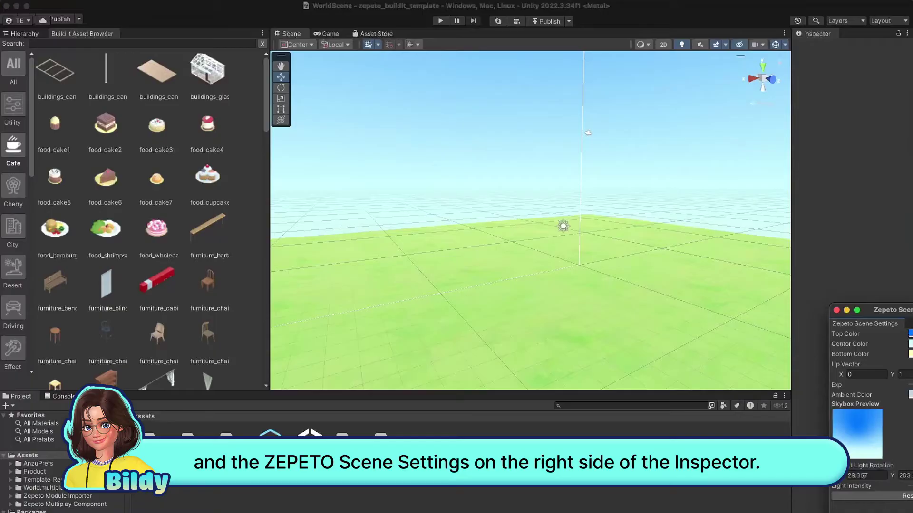
left_click_drag(899, 396, 690, 173)
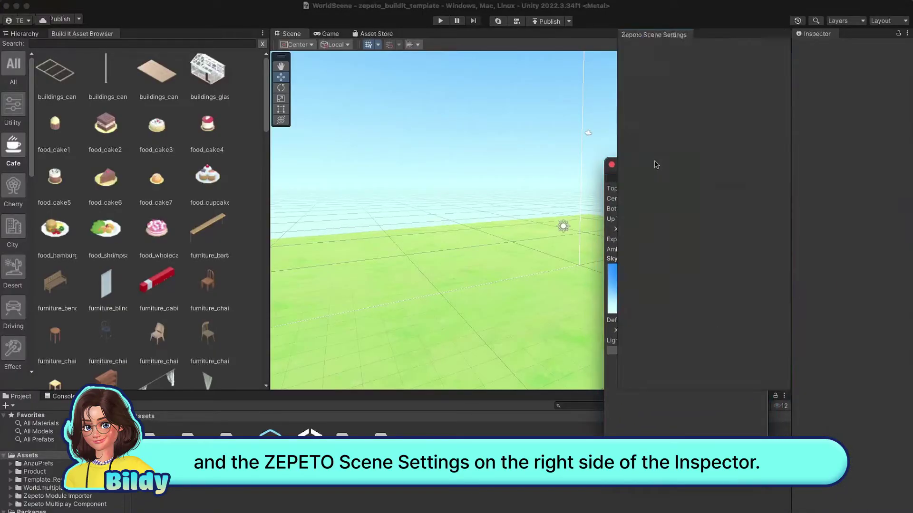
left_click_drag(690, 173, 717, 130)
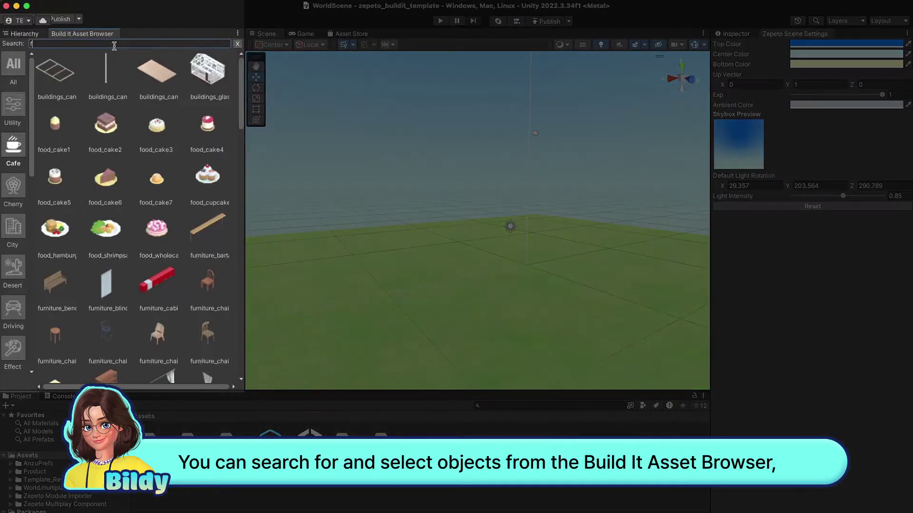
type("food")
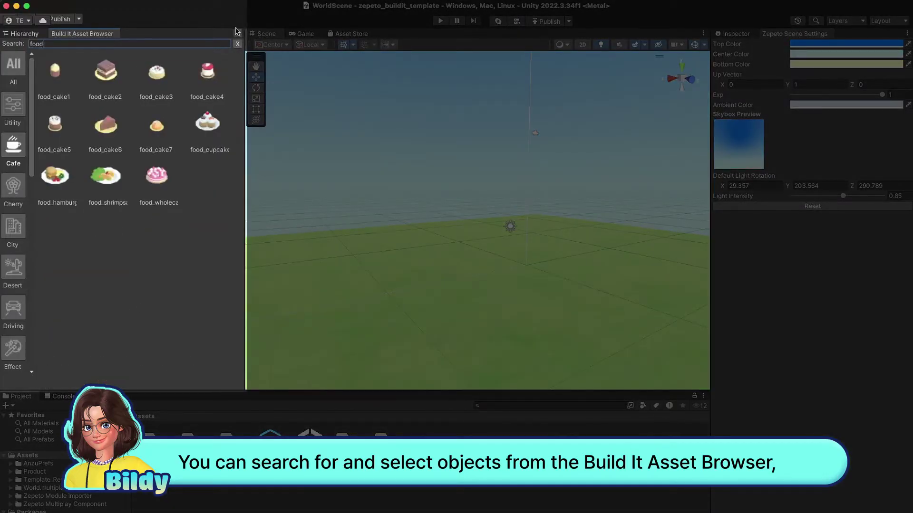
Step: Clear the asset search and browse the Effect and Utility asset categories
left_click(238, 45)
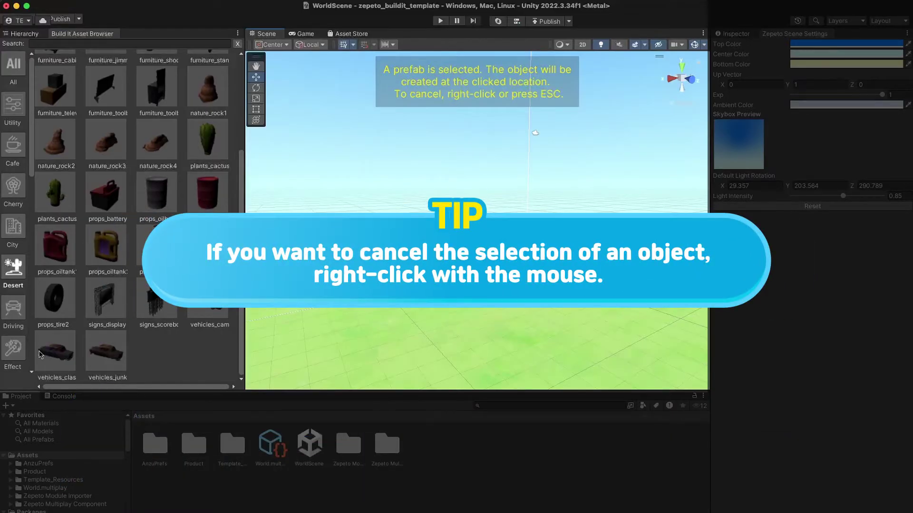
scroll(48, 271, "down", 5)
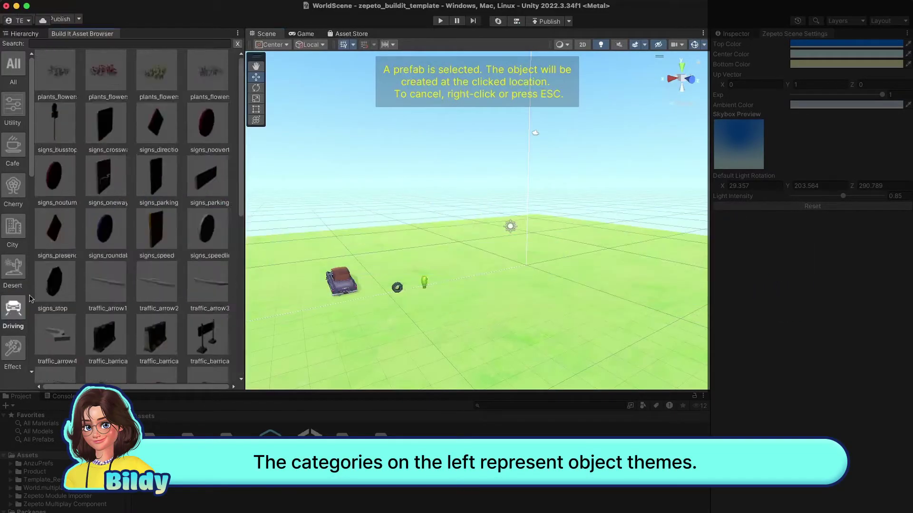
scroll(122, 198, "down", 3)
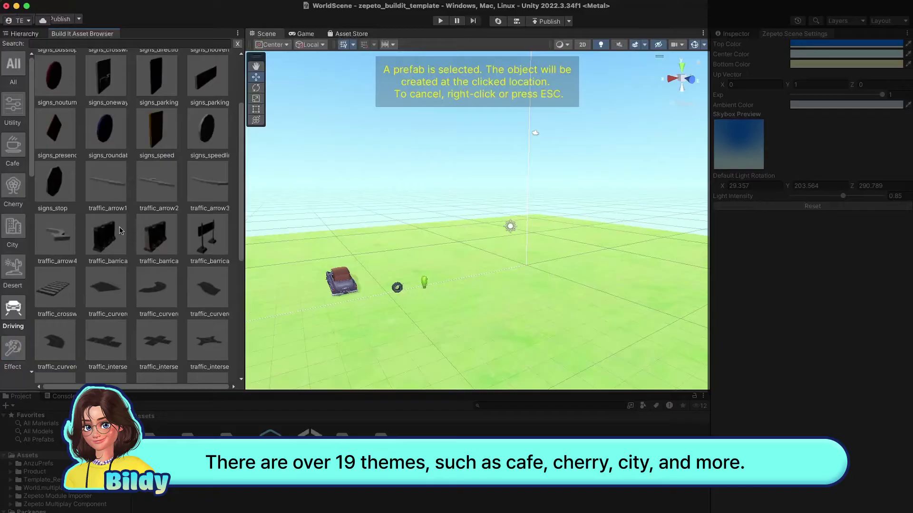
left_click(19, 349)
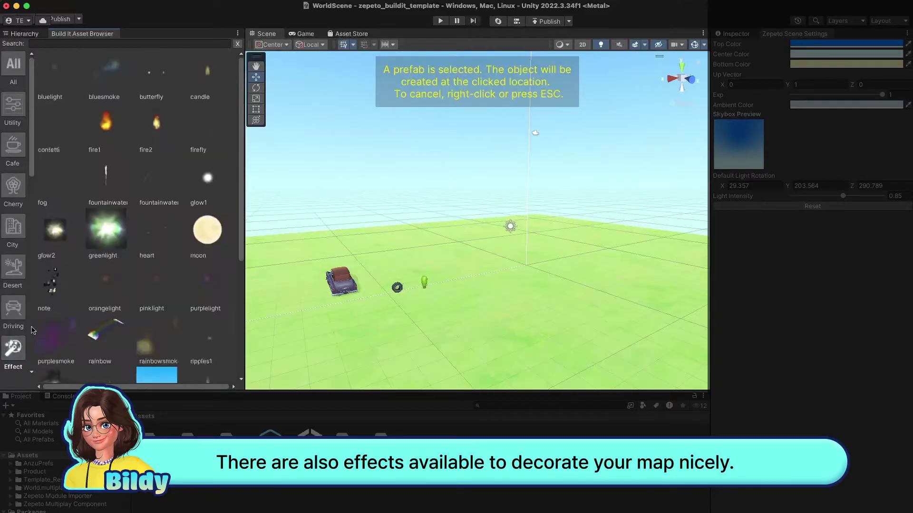
scroll(177, 283, "down", 1)
scroll(176, 283, "down", 1)
scroll(176, 283, "down", 2)
left_click(9, 117)
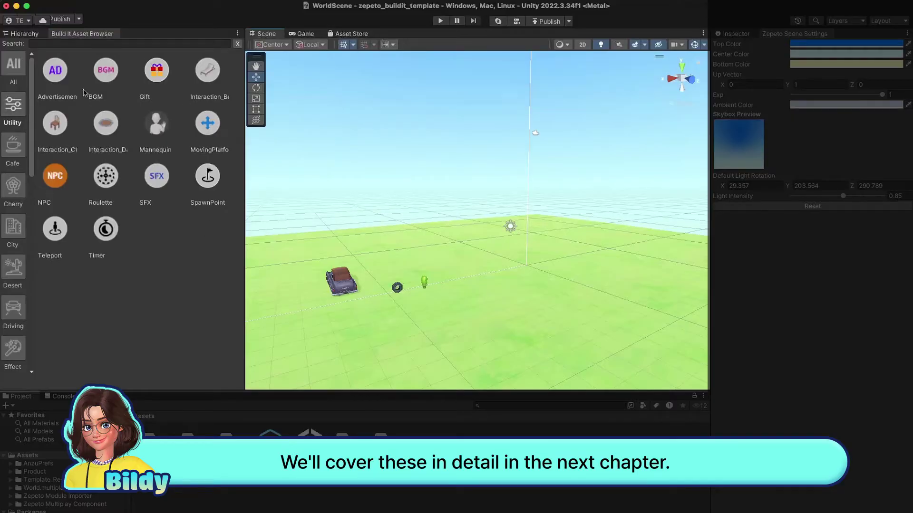
Step: Select the cactus, test-play the world in the Game view, and check resolution presets
left_click(29, 34)
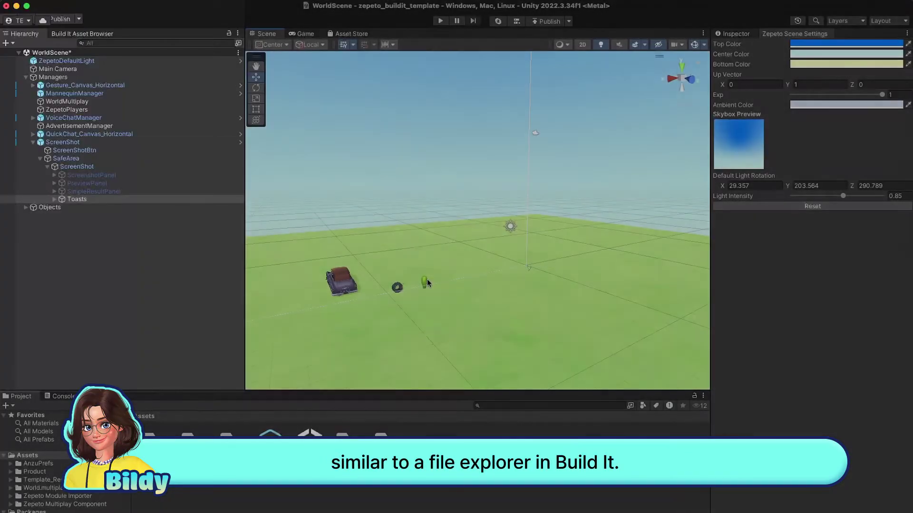
left_click(425, 281)
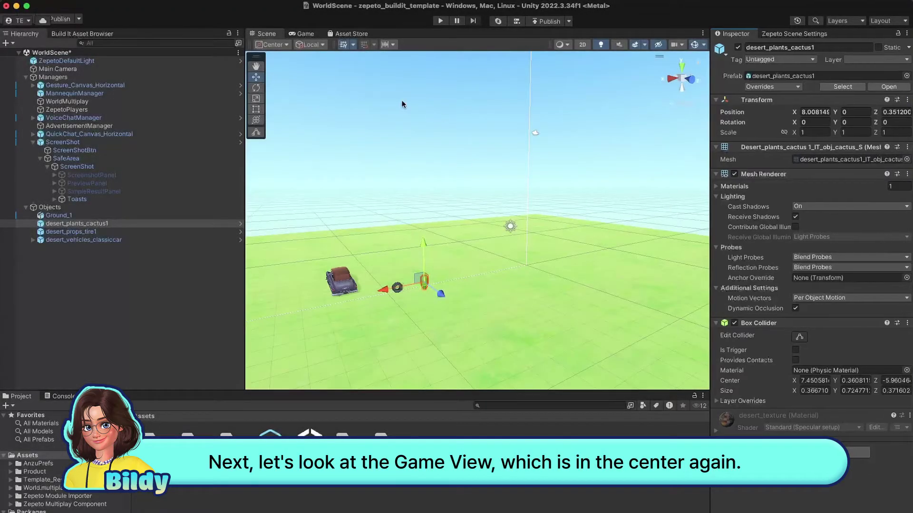
left_click(306, 34)
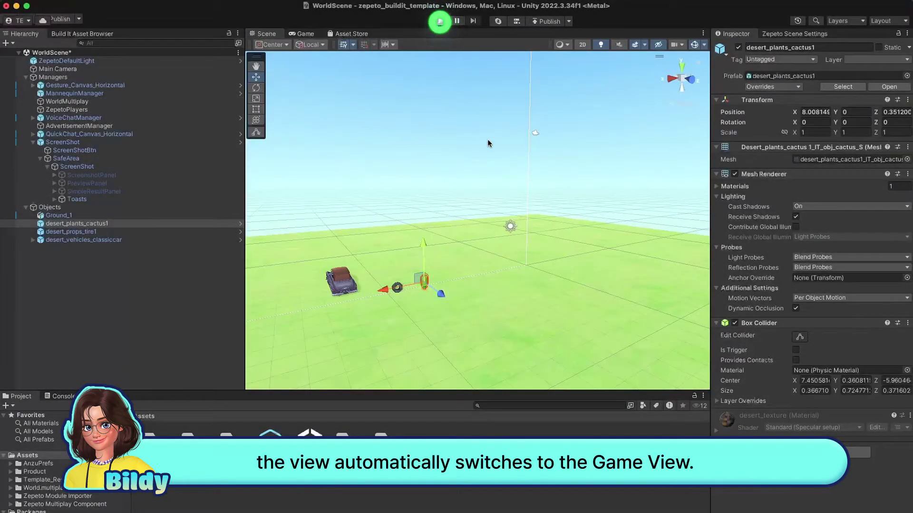
key("ctrl+p")
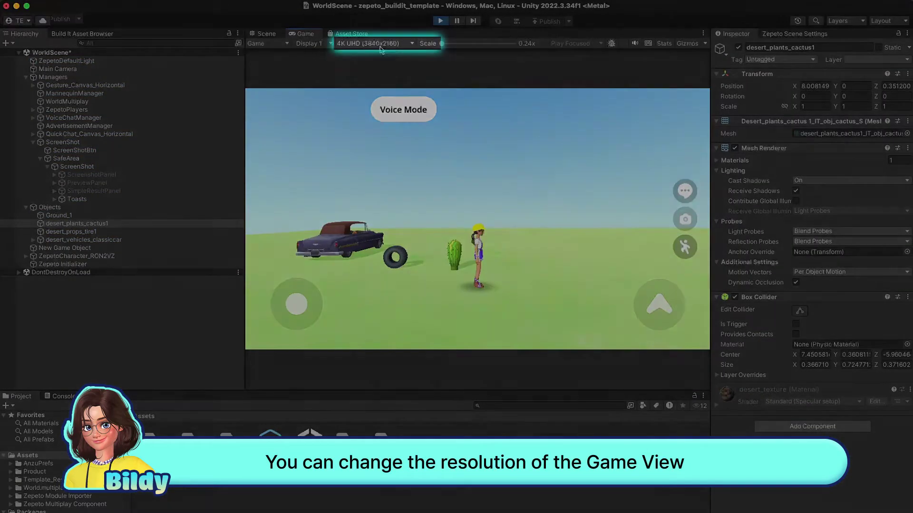
left_click(371, 43)
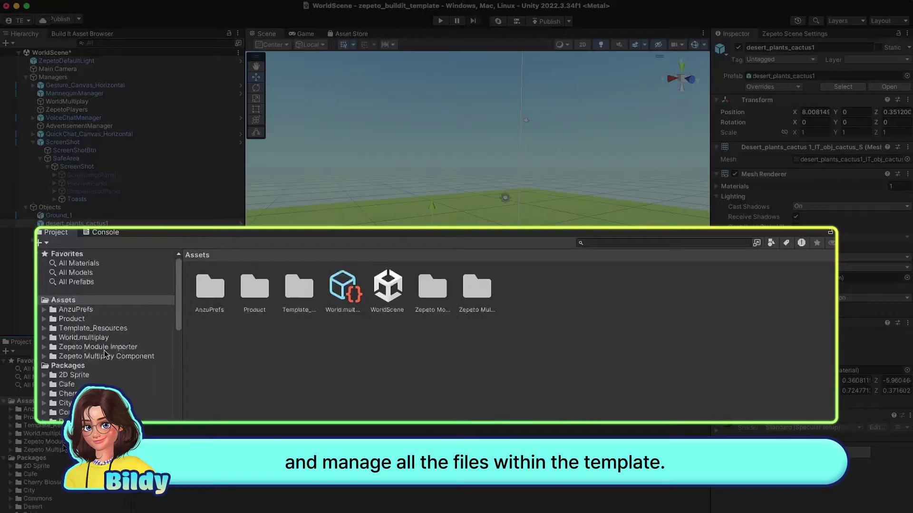
Step: Browse the Animation and Materials folders under Template_Resources in the Project window
left_click(94, 328)
left_click(83, 305)
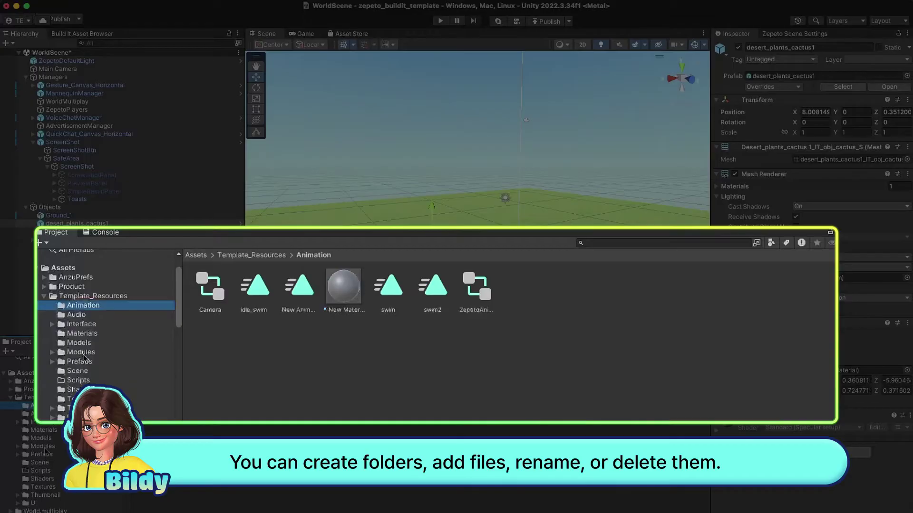
left_click(91, 336)
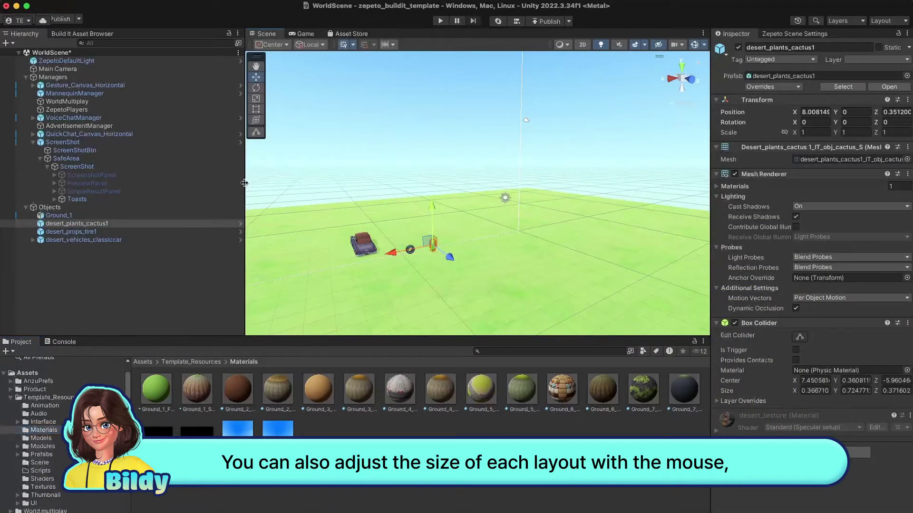
Step: Bring the Build It Asset Browser forward, enlarge the Scene view, and select Ground_1
left_click_drag(246, 185, 210, 185)
left_click(82, 34)
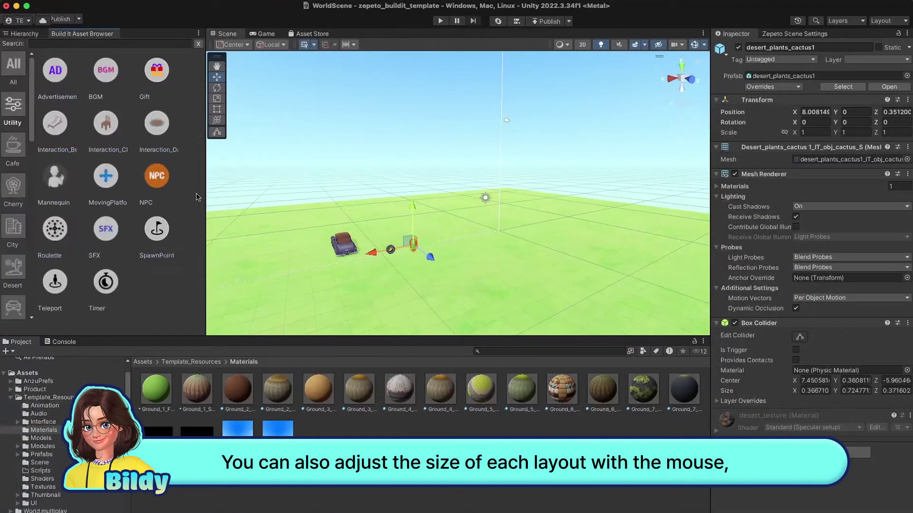
left_click_drag(474, 335, 474, 386)
left_click_drag(711, 232, 744, 231)
left_click(628, 296)
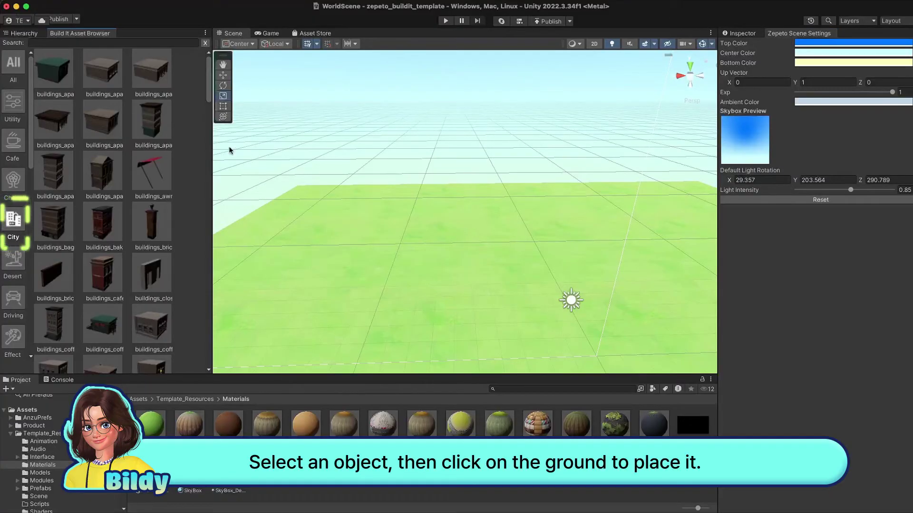
Step: Place three City buildings across the ground: two apartments and a larger building
left_click(159, 134)
left_click(331, 218)
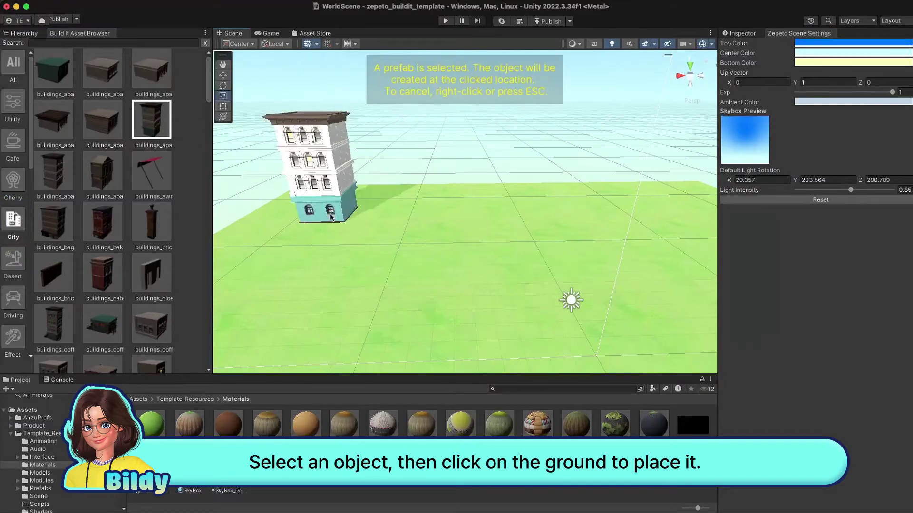
left_click(47, 183)
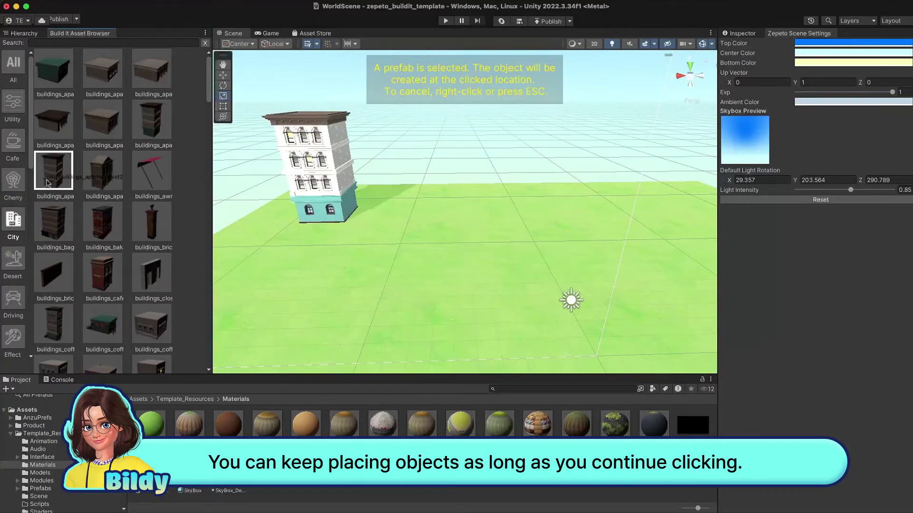
left_click(410, 214)
left_click(43, 234)
left_click(501, 205)
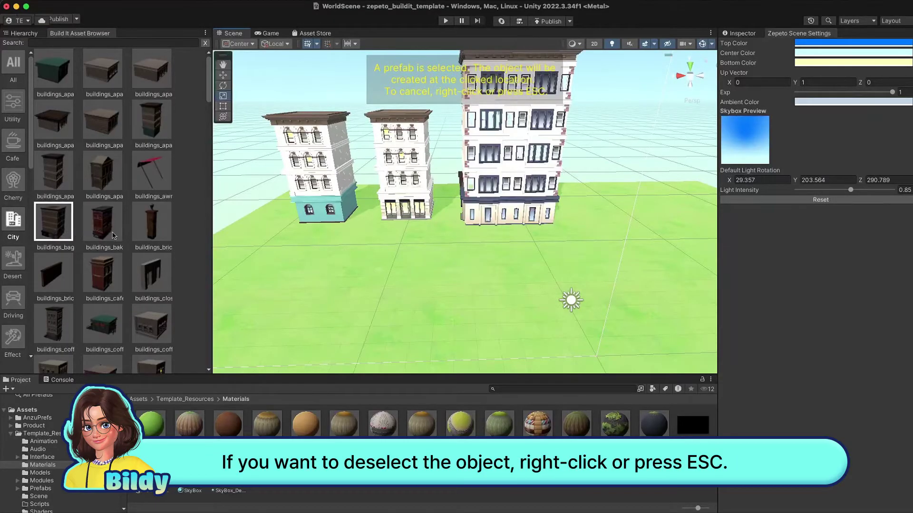
Step: Place a row of brick posts in front and delete the rightmost post
left_click(151, 221)
left_click(342, 239)
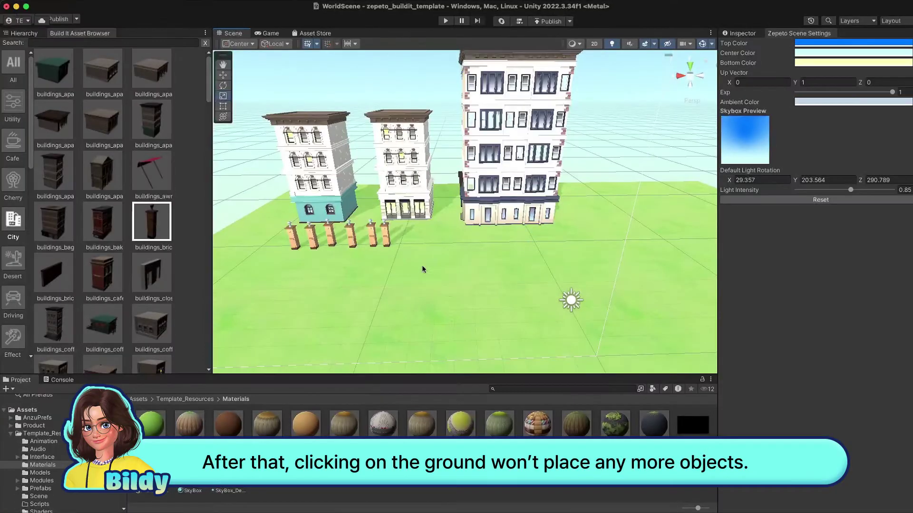
mouse_move(470, 266)
right_mouse_down()
mouse_move(433, 267)
mouse_move(438, 227)
right_mouse_up()
left_click(438, 227)
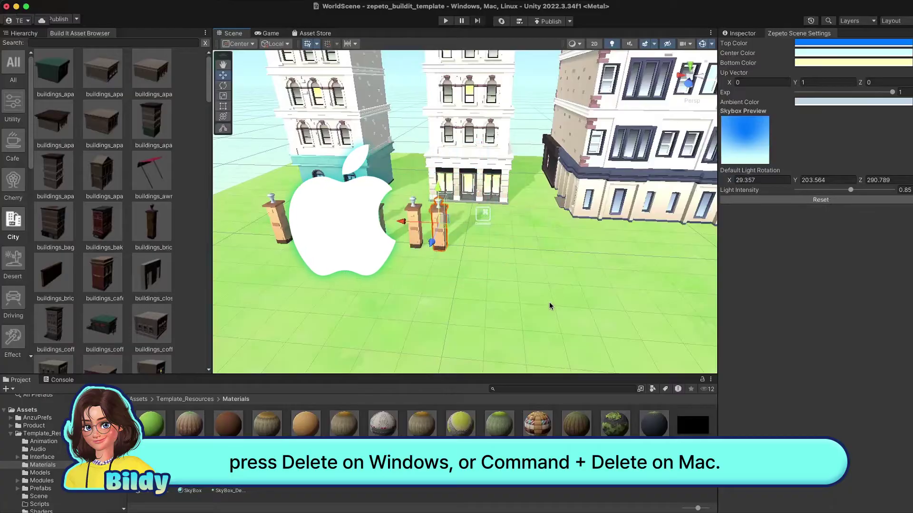
key("super+BackSpace")
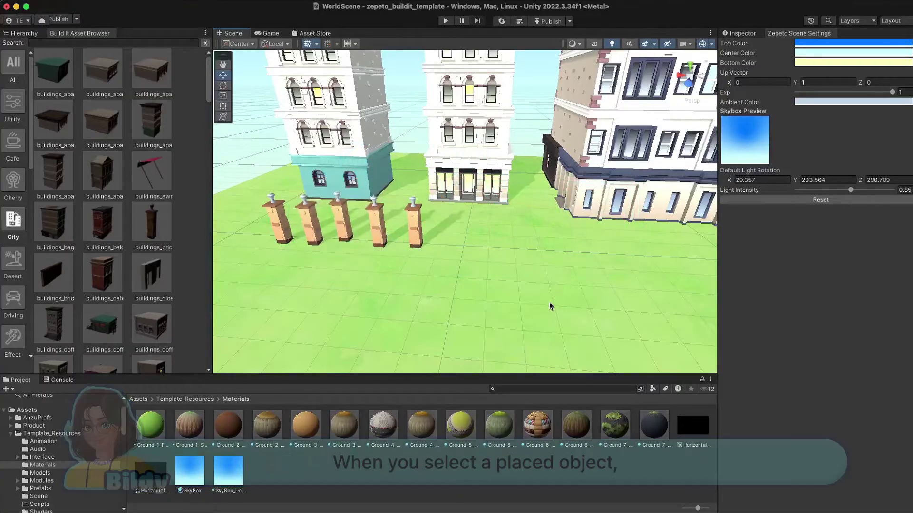
Step: Drag the rightmost brick post along the red and blue axes into place
left_click(417, 221)
mouse_move(480, 278)
left_mouse_down("alt")
mouse_move(508, 271)
mouse_move(591, 310)
left_mouse_up("alt")
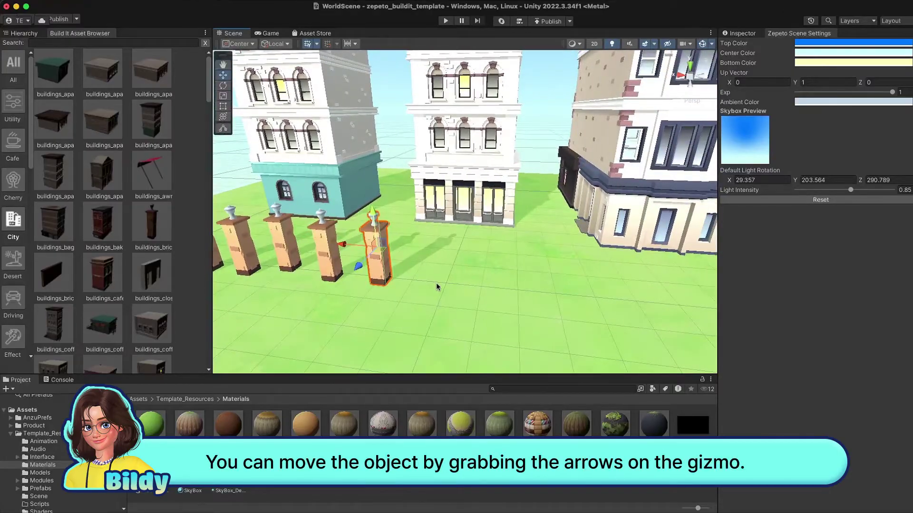
mouse_move(443, 229)
left_mouse_down()
mouse_move(458, 228)
mouse_move(476, 185)
left_mouse_up()
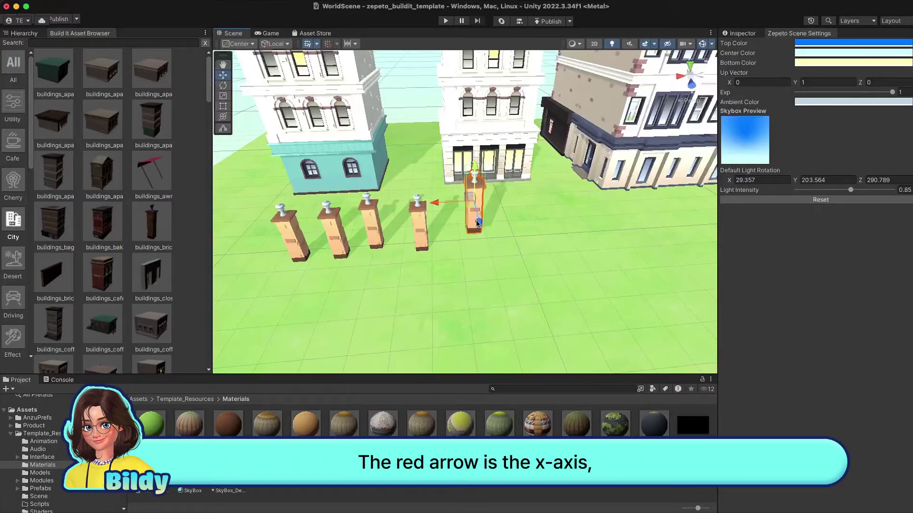
left_click_drag(481, 223, 485, 247)
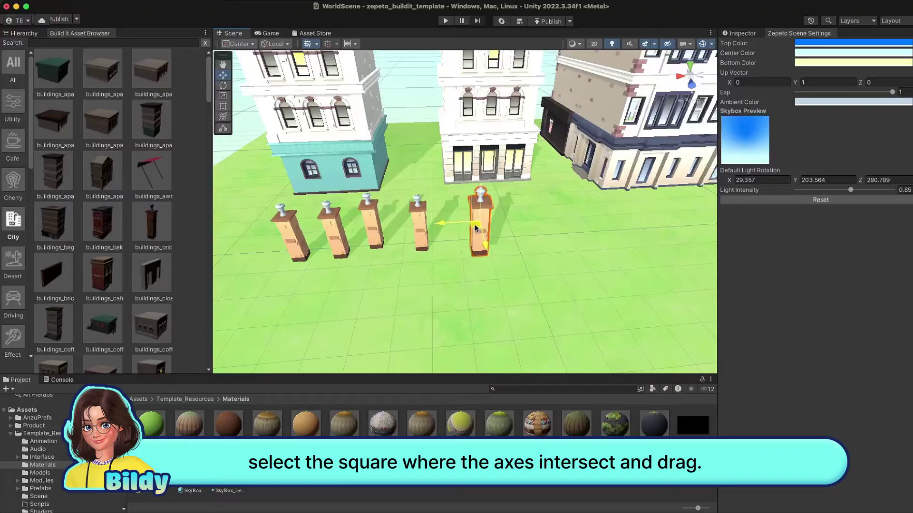
left_click_drag(476, 229, 489, 212)
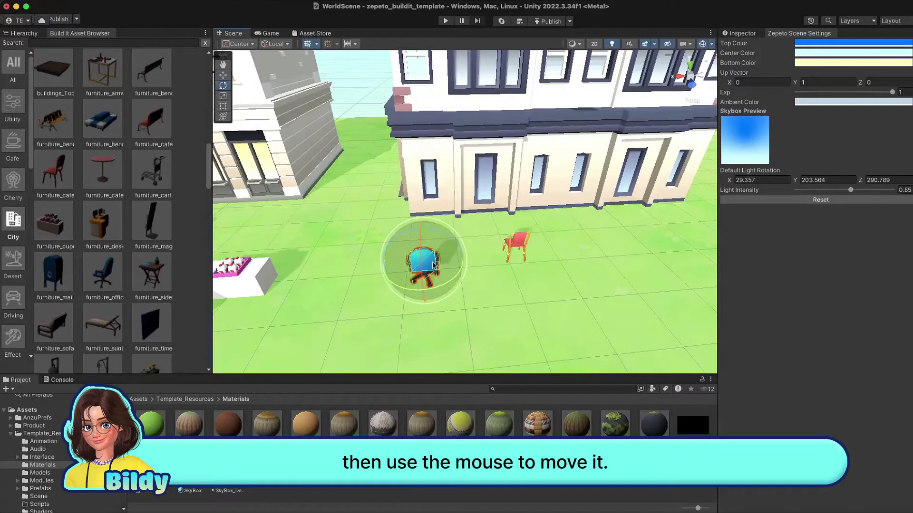
Step: Turn the blue office chair and set the brick pillar's rotation to 30, 90, 150
left_click_drag(434, 265, 361, 213)
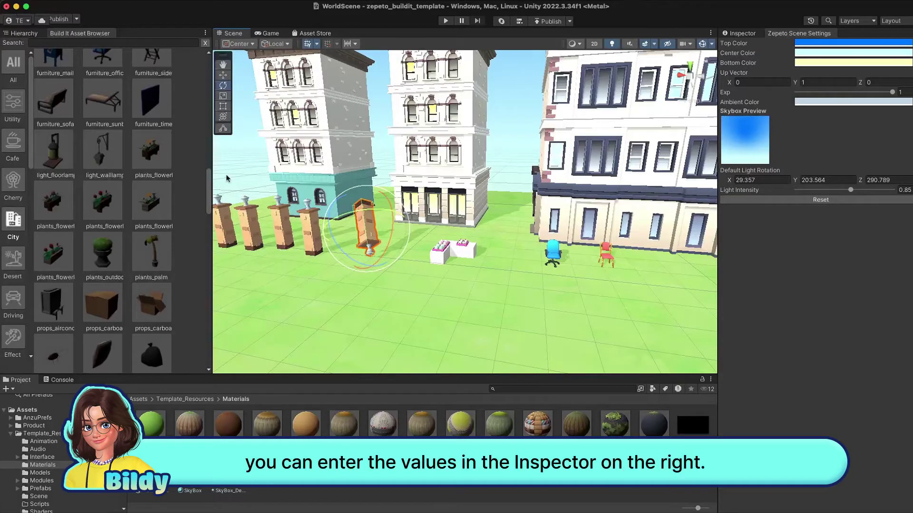
left_click(741, 33)
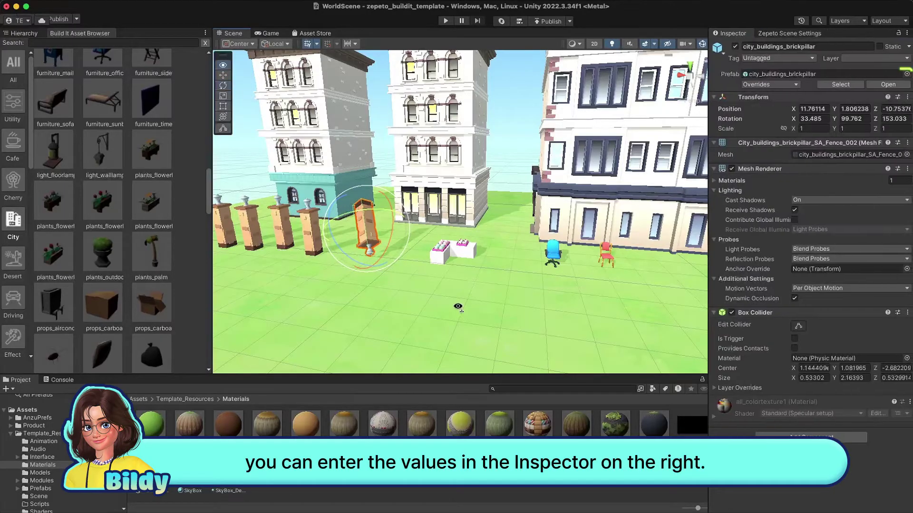
type("9030150")
key("Return")
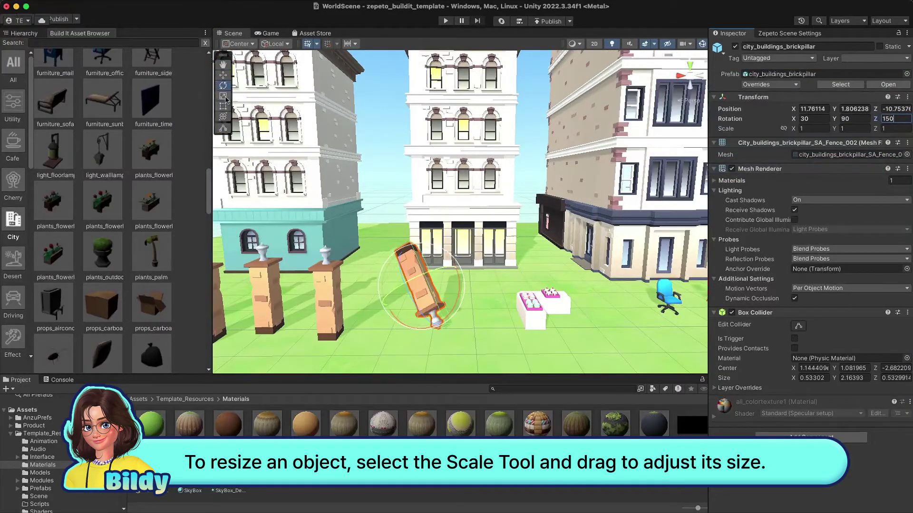
Step: Stretch the brick pillar with the Scale tool, then set its X, Y, Z scale to 2
left_click(223, 96)
right_click_drag(578, 263, 578, 286)
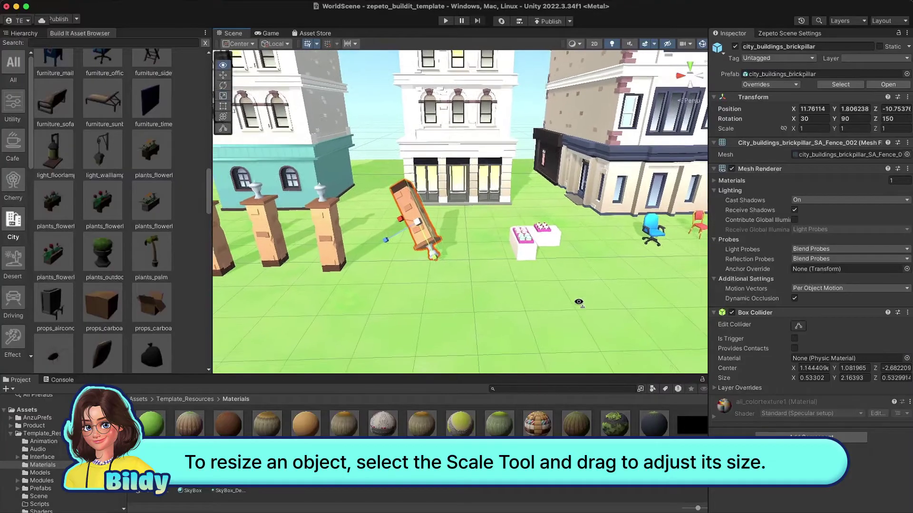
mouse_move(437, 265)
left_mouse_down()
mouse_move(442, 254)
mouse_move(453, 291)
left_mouse_up()
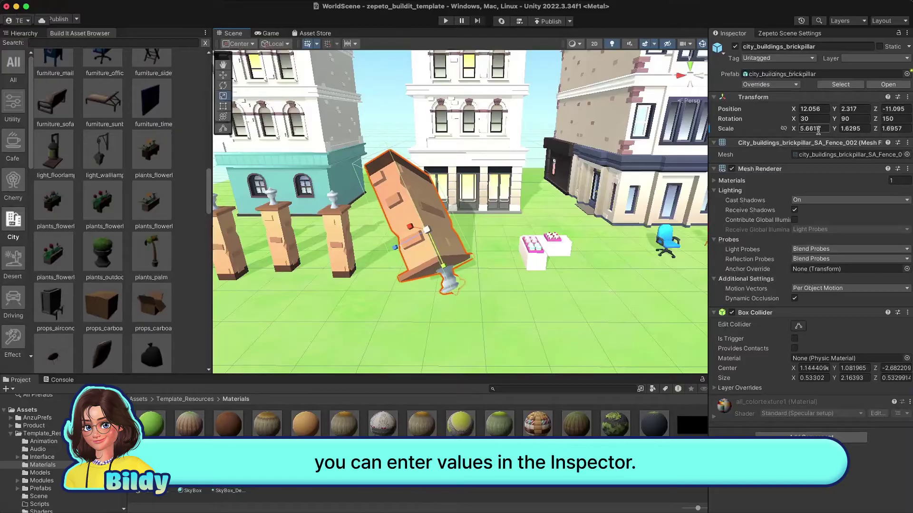
left_click(817, 129)
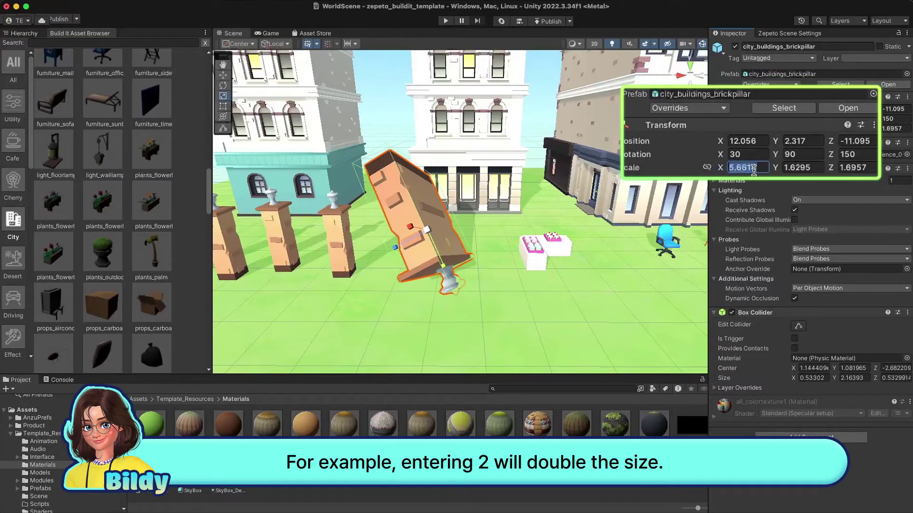
type("2")
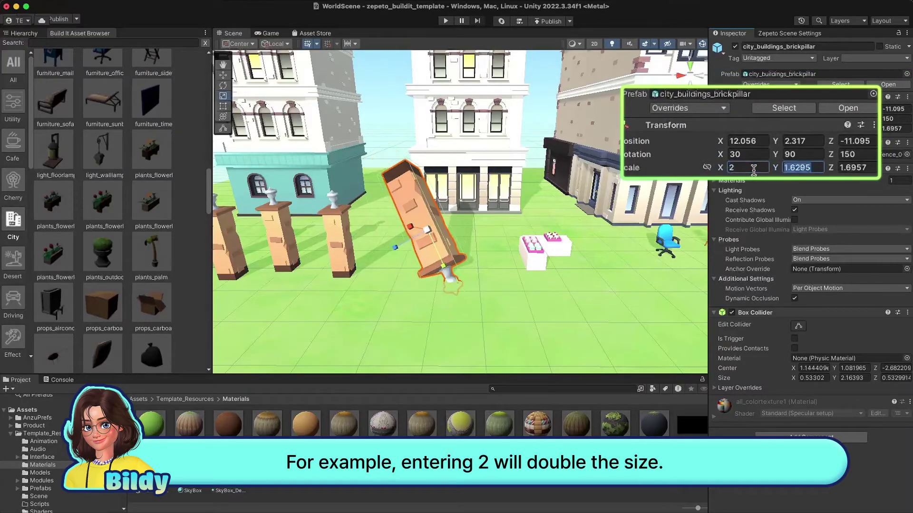
type("2")
key("Tab")
type("2")
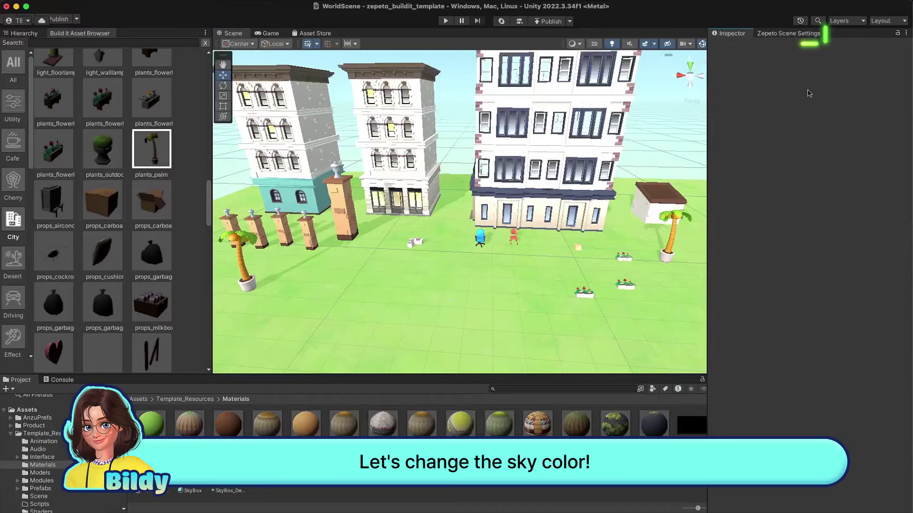
Step: Try out new hues for the sky's Top colour in ZEPETO Scene Settings
left_click(783, 34)
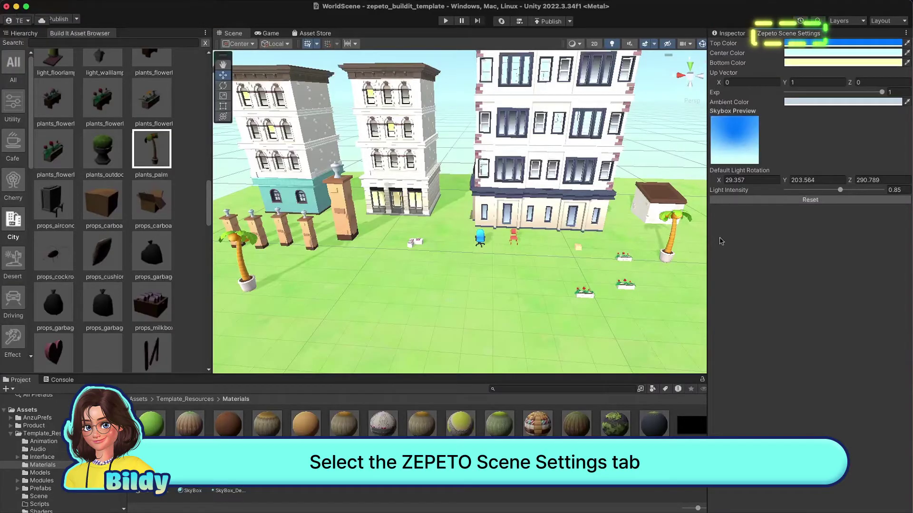
scroll(618, 288, "down", 3)
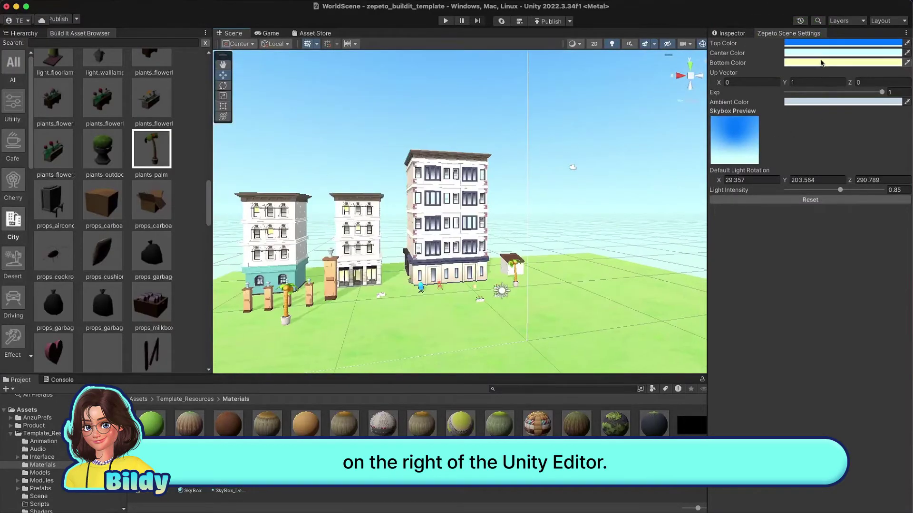
left_click(827, 44)
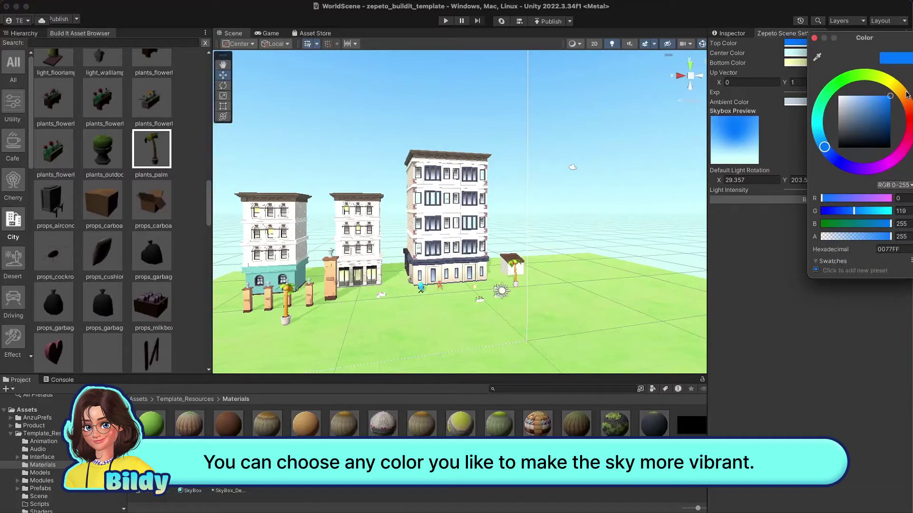
left_click_drag(907, 95, 909, 127)
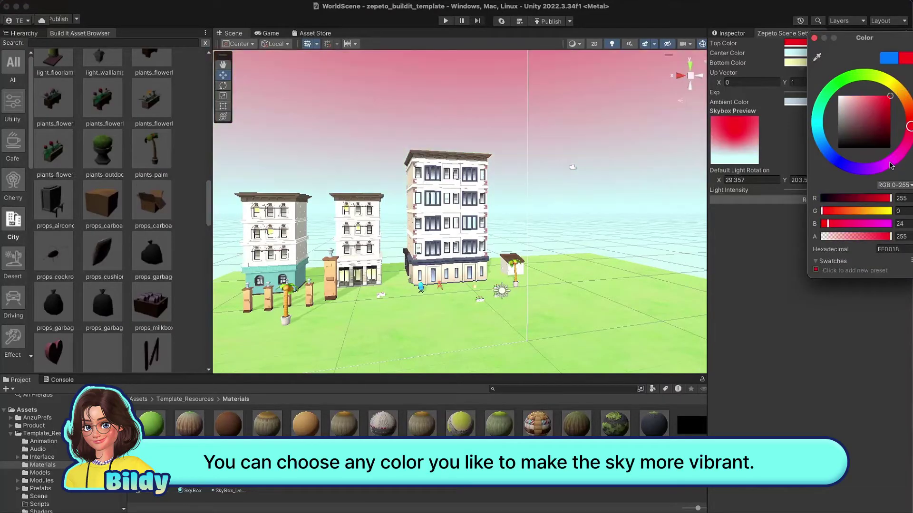
left_click(890, 164)
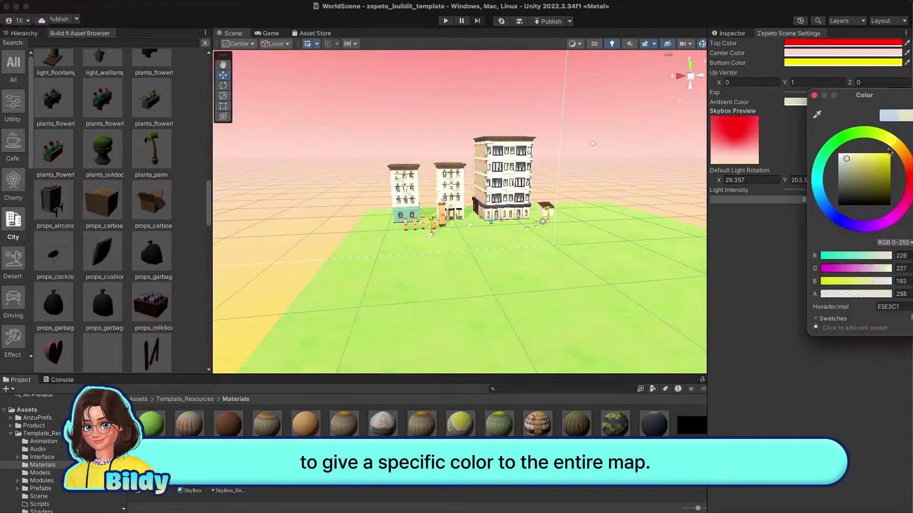
Step: Try a new ambient colour and brighter light intensity, then set ambient to black
mouse_move(890, 152)
left_mouse_down()
mouse_move(890, 221)
mouse_move(847, 215)
left_mouse_up()
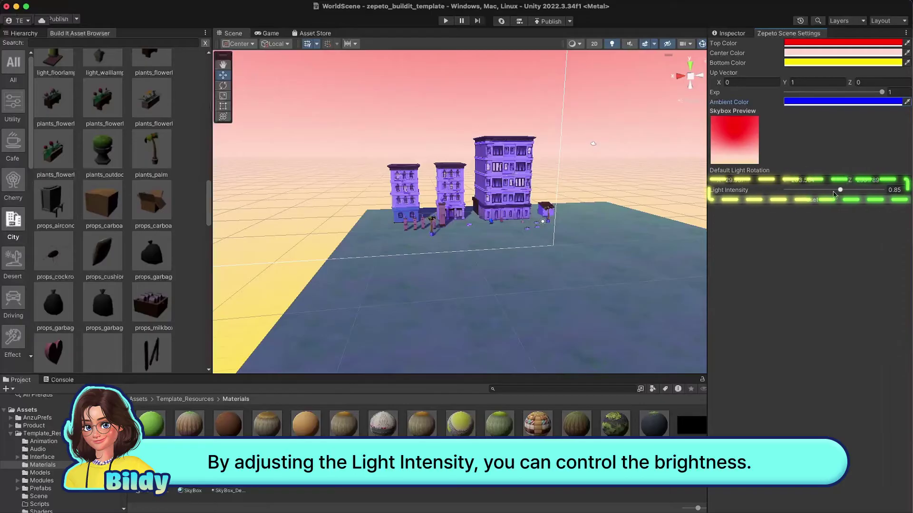
mouse_move(841, 193)
left_mouse_down()
mouse_move(884, 192)
mouse_move(792, 191)
left_mouse_up()
left_click(828, 102)
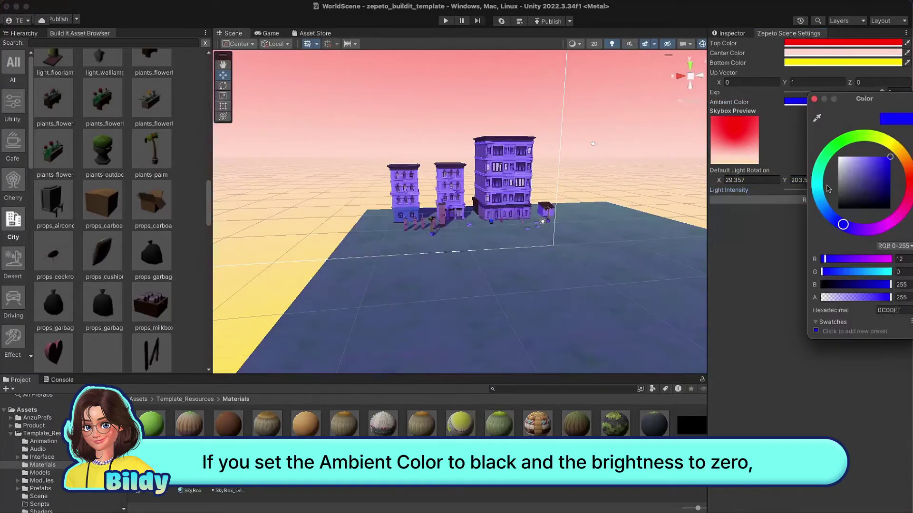
mouse_move(848, 191)
left_mouse_down()
mouse_move(842, 208)
mouse_move(769, 194)
left_mouse_up()
left_click(783, 262)
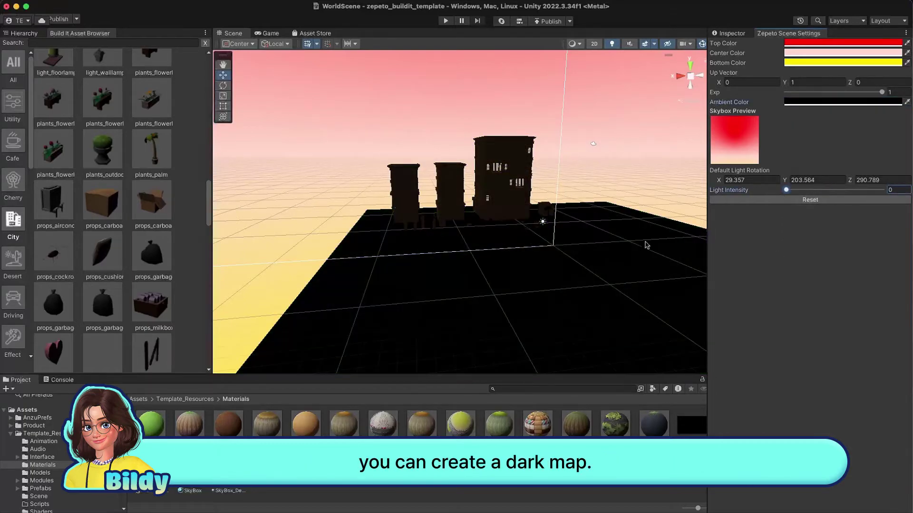
scroll(640, 245, "up", 2)
scroll(628, 241, "up", 2)
scroll(635, 250, "up", 2)
scroll(645, 254, "up", 2)
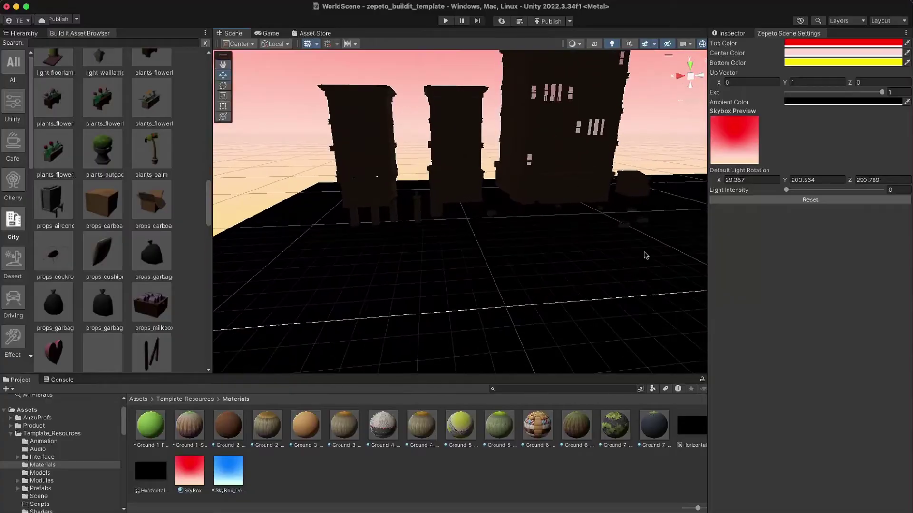
scroll(645, 254, "down", 2)
scroll(621, 269, "down", 5)
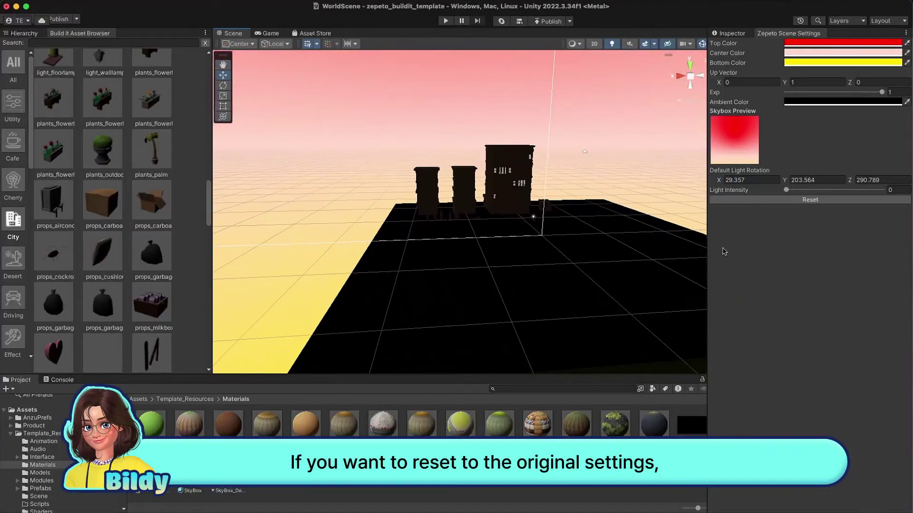
Step: Reset the sky and lighting settings, then select Managers to show its SceneManager settings
left_click(809, 201)
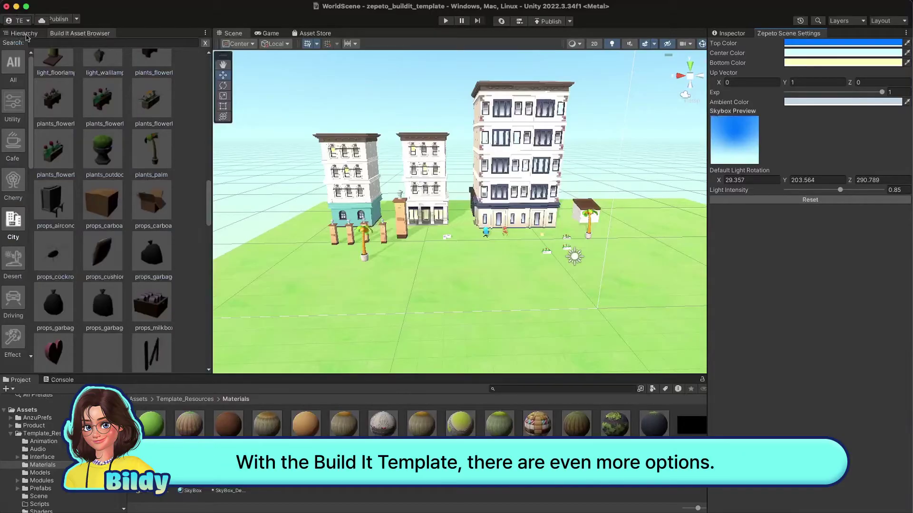
left_click(24, 33)
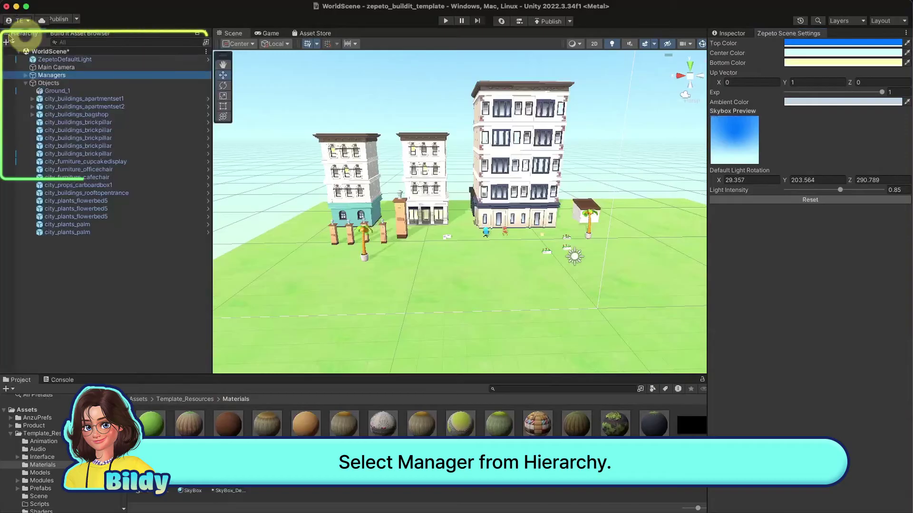
left_click(52, 75)
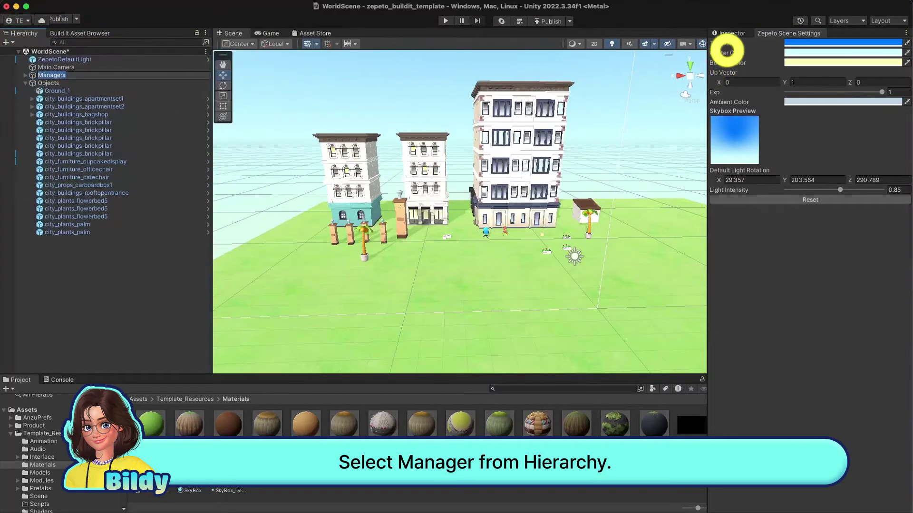
left_click(727, 34)
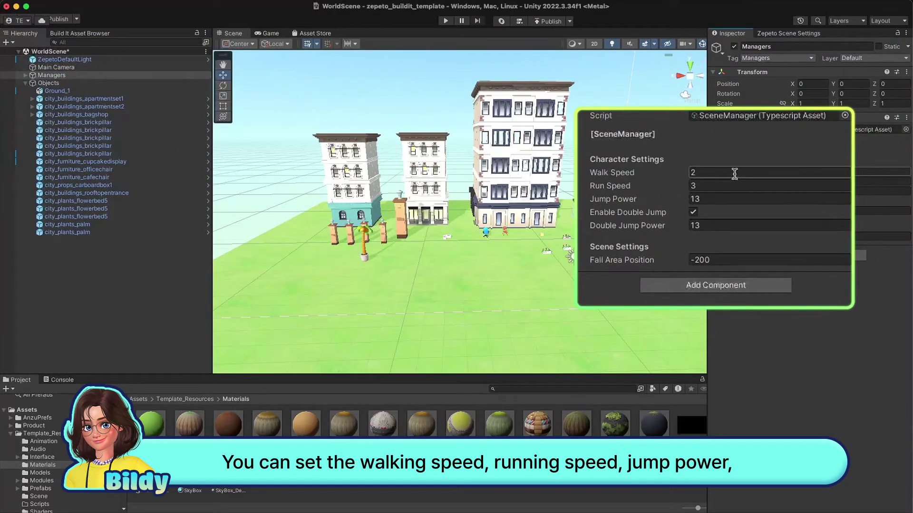
Step: Set walk speed 4, run 6, jump and double jump 26, and fall position -100
key("Tab")
key("Tab")
key("Tab")
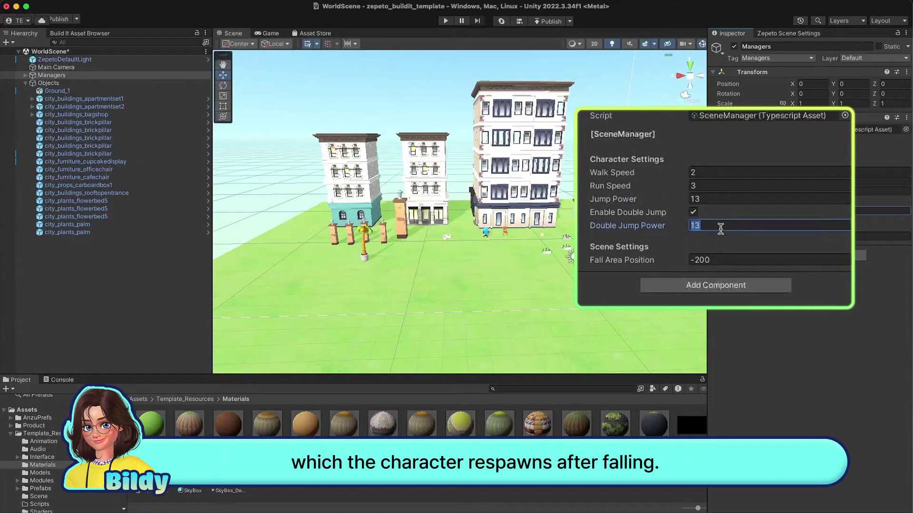
left_click(691, 260)
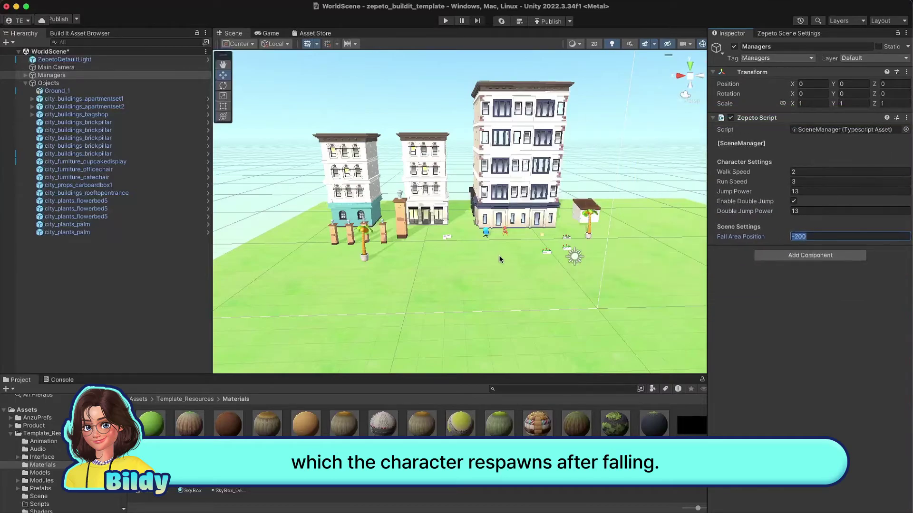
left_click_drag(555, 257, 403, 263, "alt")
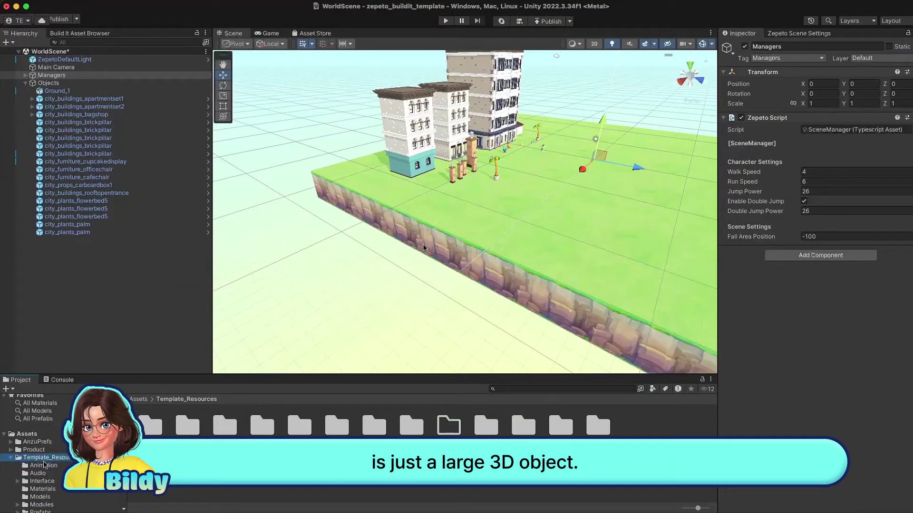
Step: Select the ground and open the template's Materials folder in the Project window
left_click(424, 248)
left_click_drag(424, 248, 565, 267, "alt")
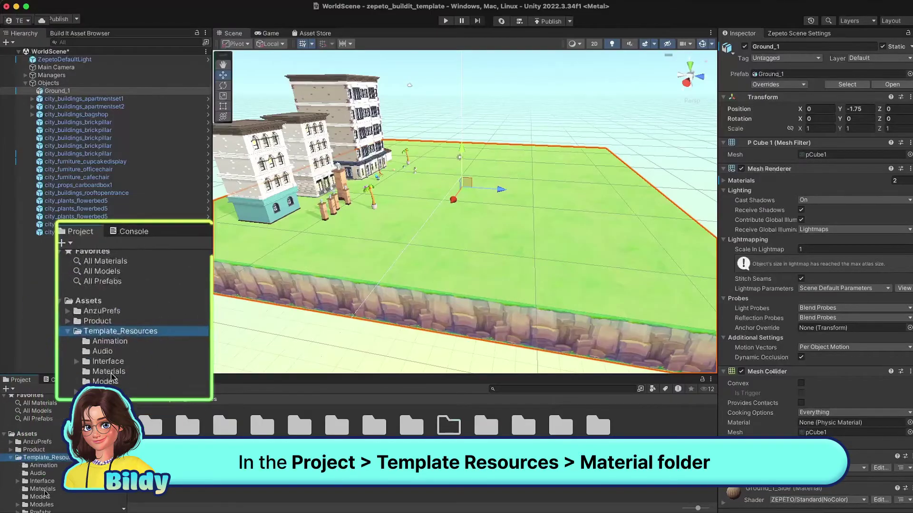
left_click(46, 492)
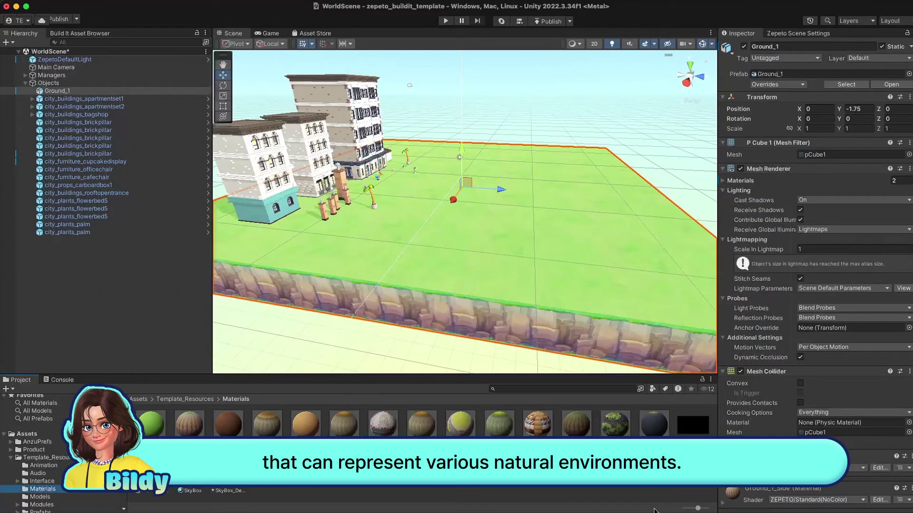
Step: Inspect Ground_1's Mesh Renderer materials and drop Ground_4_Floor 2 onto Element 1
left_click(71, 91)
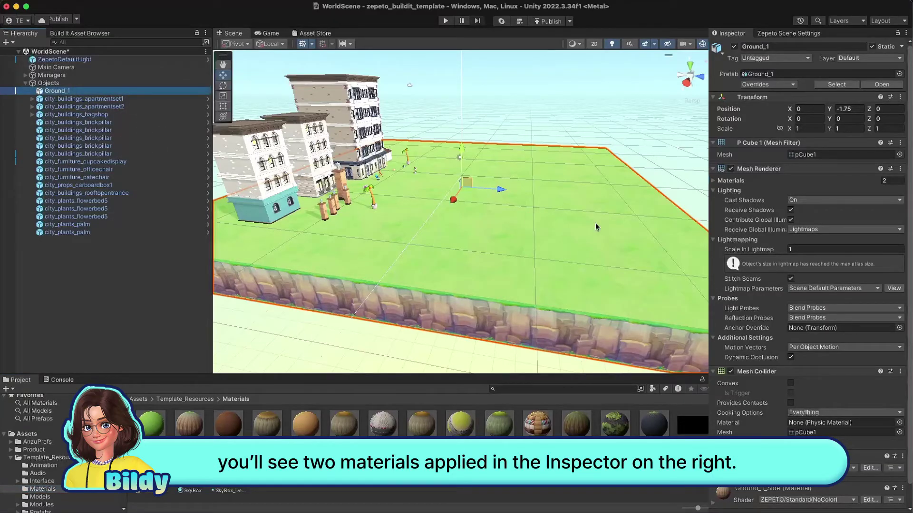
left_click(713, 181)
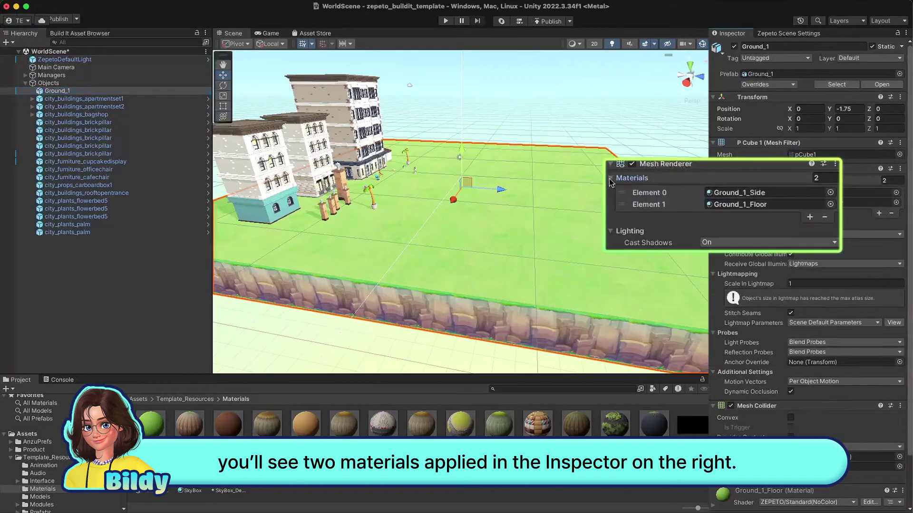
left_click(723, 198)
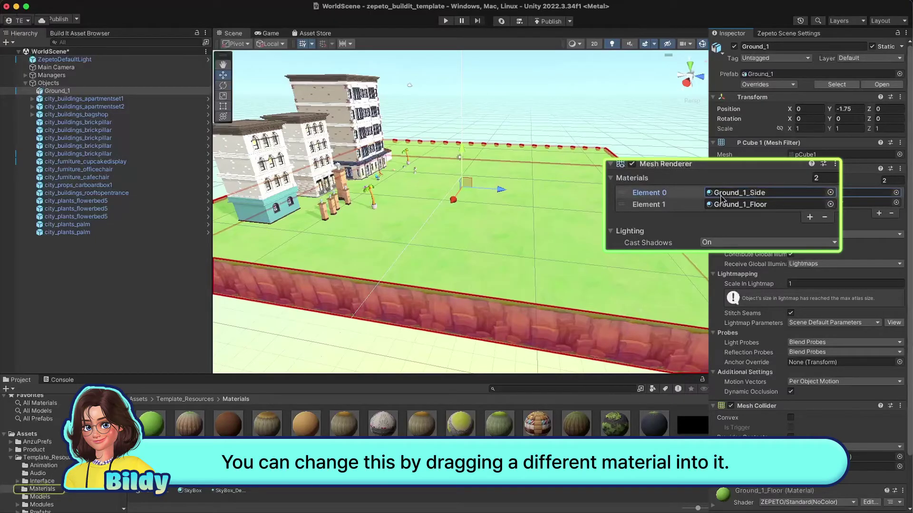
left_click(739, 205)
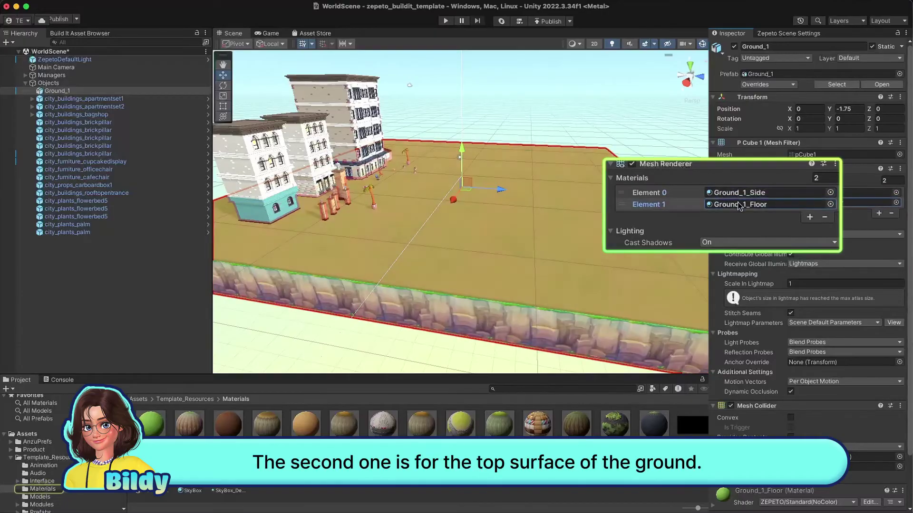
right_click_drag(524, 236, 485, 250)
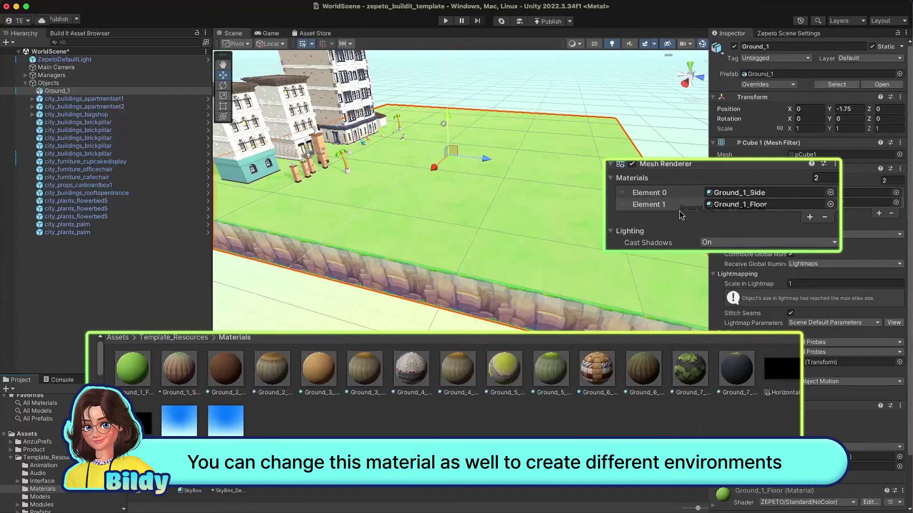
left_click_drag(680, 215, 707, 207)
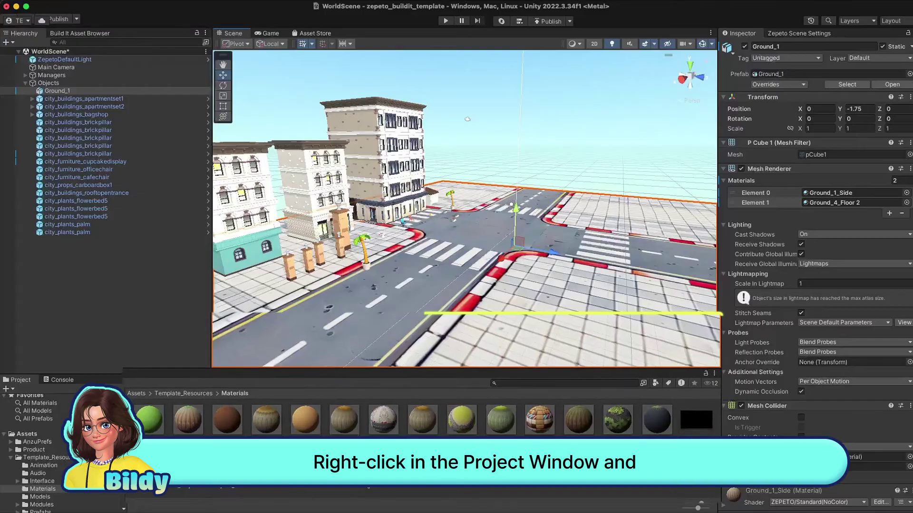
Step: Create a new material in the Materials folder and name it ImageMaterial
right_click(370, 491)
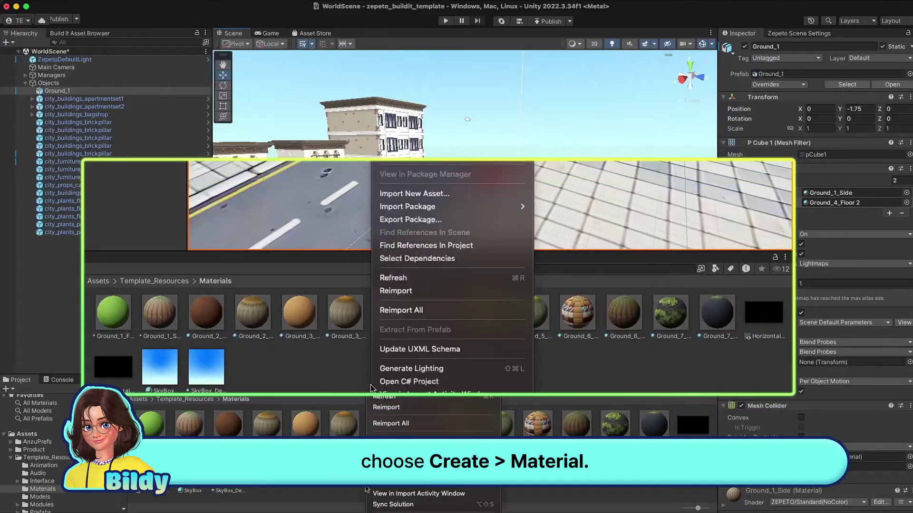
mouse_move(451, 64)
left_click(583, 120)
type("ImageMat")
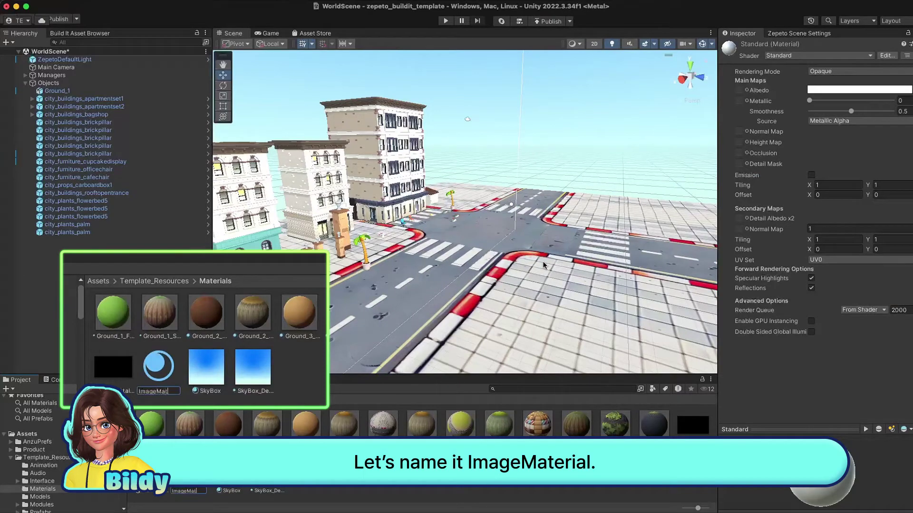
type("erial")
key("Return")
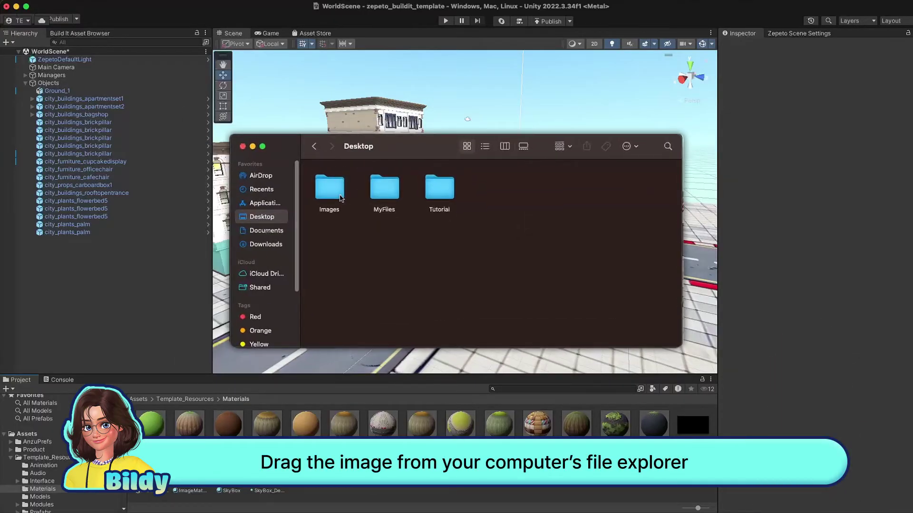
Step: Drag Chapter1.png from the Images folder into Materials, then select ImageMaterial
double_click(329, 189)
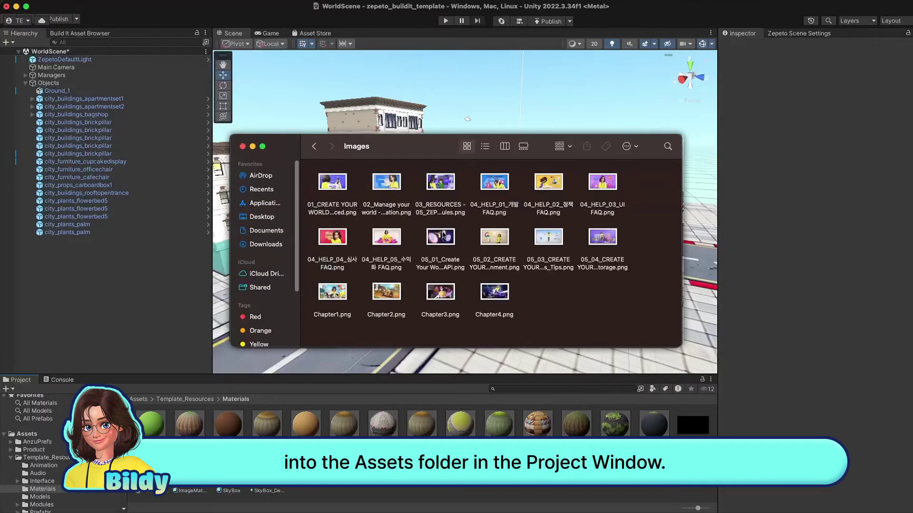
left_click_drag(333, 291, 325, 482)
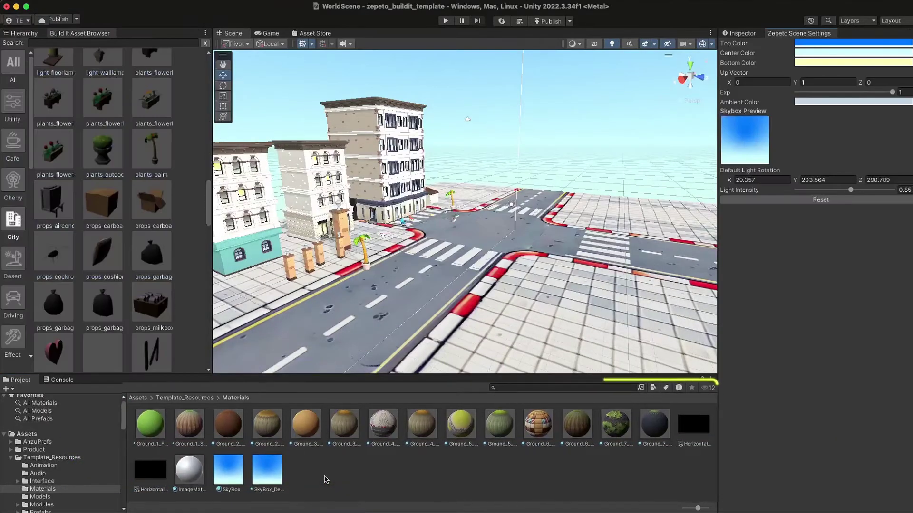
left_click(124, 311)
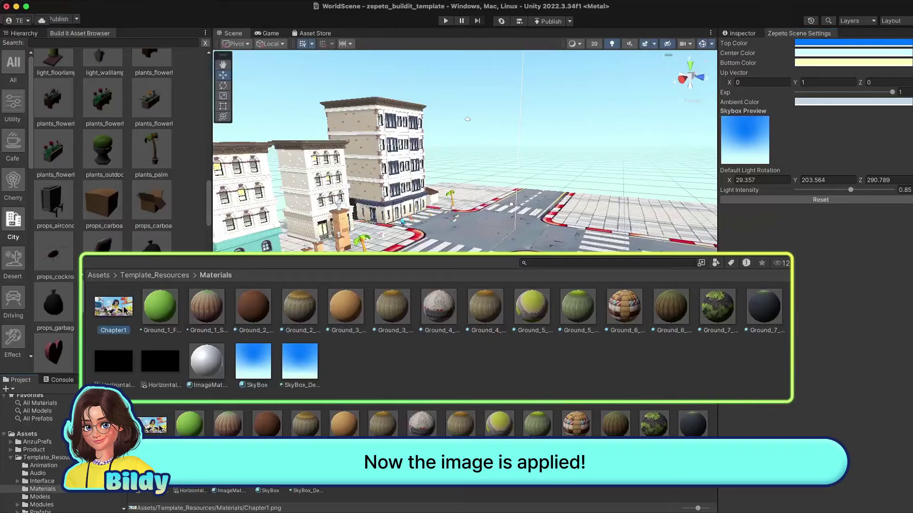
left_click(207, 364)
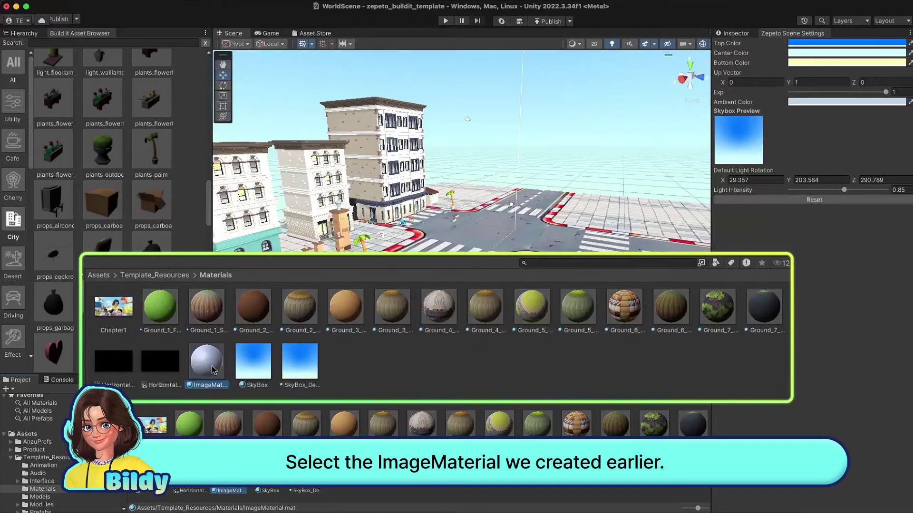
Step: Assign the Chapter1 texture to ImageMaterial's Albedo slot
left_click(746, 36)
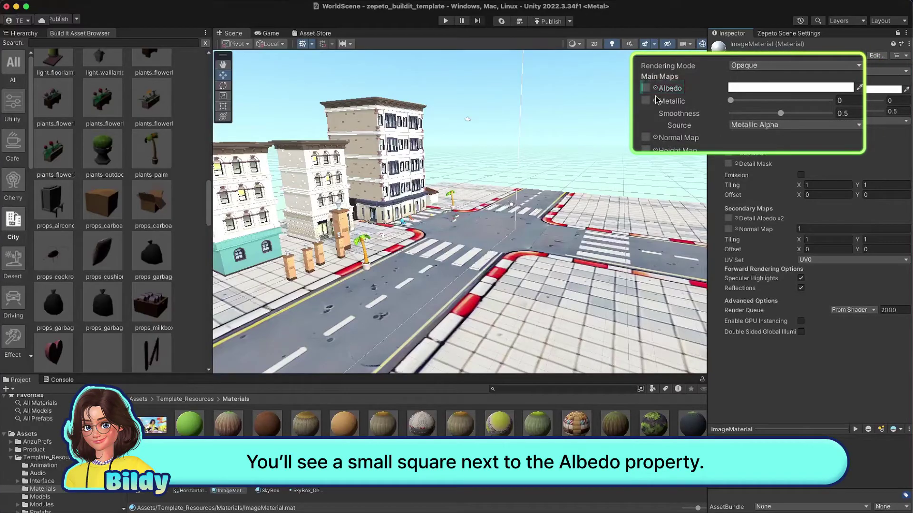
left_click_drag(153, 426, 626, 266)
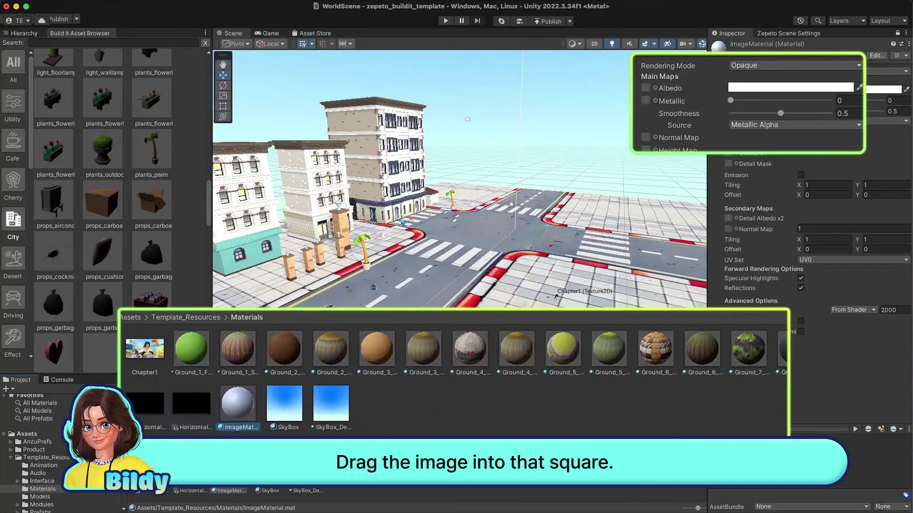
left_click_drag(651, 113, 647, 89)
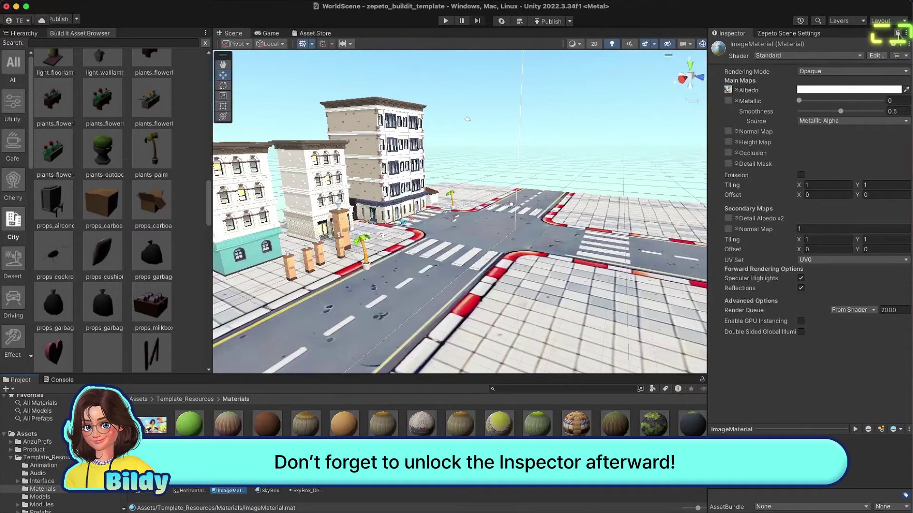
mouse_move(540, 204)
right_mouse_down()
mouse_move(547, 196)
mouse_move(371, 250)
right_mouse_up()
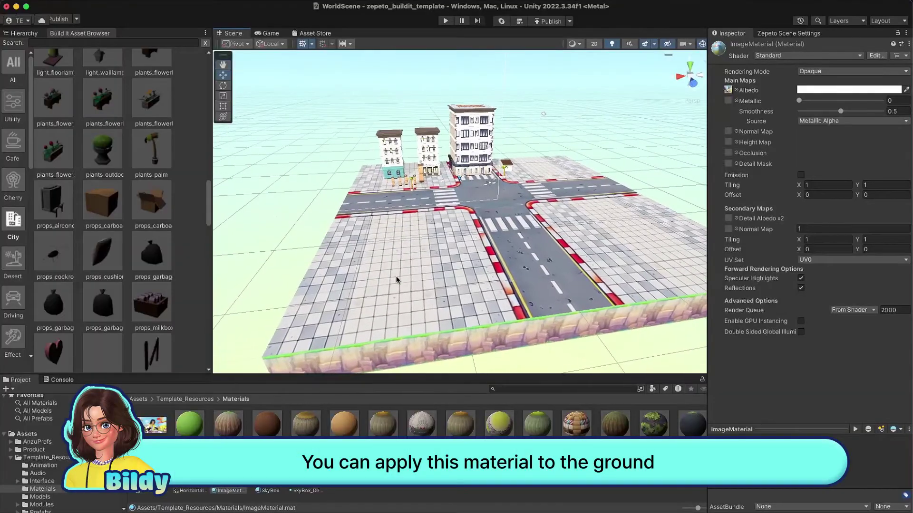
Step: Scale a cube to X 30 and Y 10 and cover it with ImageMaterial
left_click(371, 250)
left_click(241, 380)
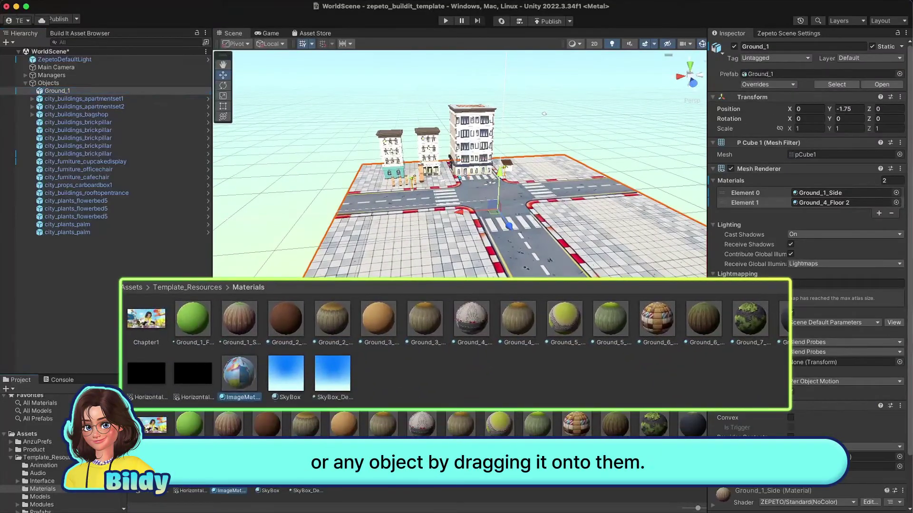
left_click_drag(802, 211, 820, 203)
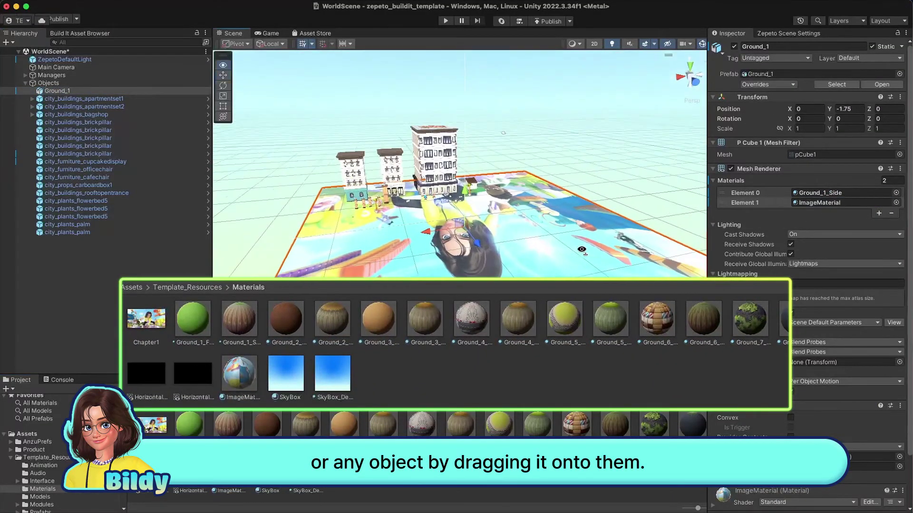
mouse_move(563, 266)
right_mouse_down()
mouse_move(610, 261)
mouse_move(470, 202)
right_mouse_up()
left_click(863, 103)
type("10")
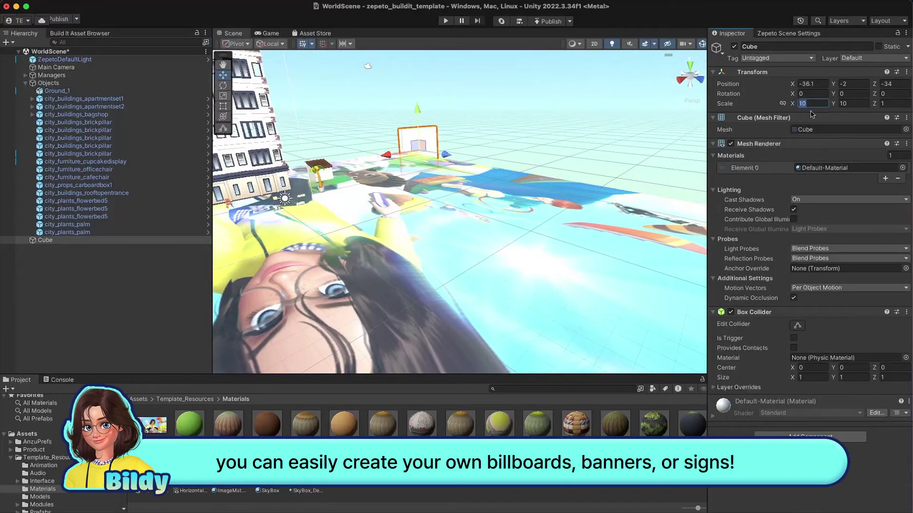
key("Return")
left_click_drag(228, 471, 386, 138)
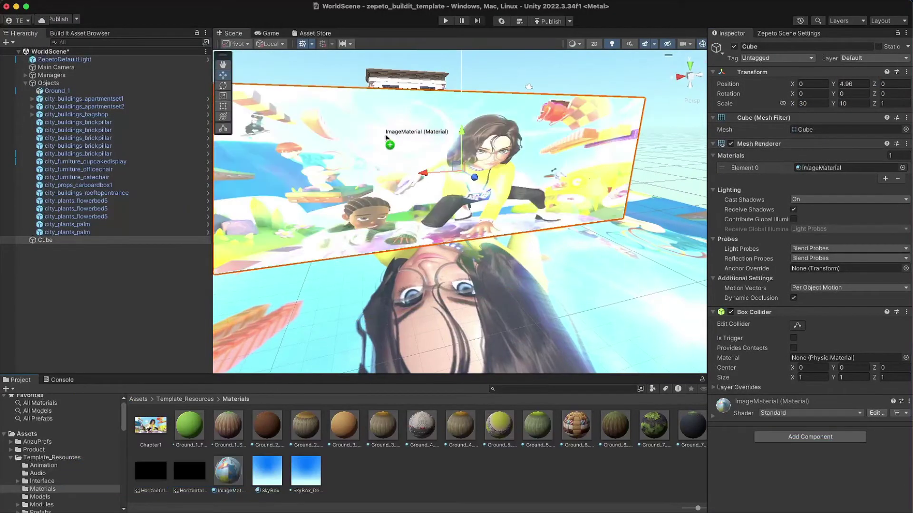
right_click_drag(386, 138, 495, 262)
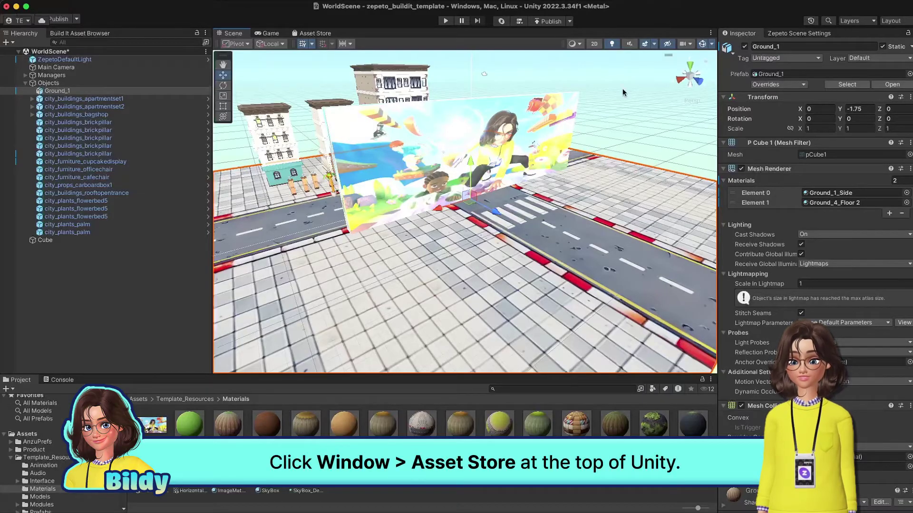
Step: Open the Asset Store from the Window menu
left_click(323, 8)
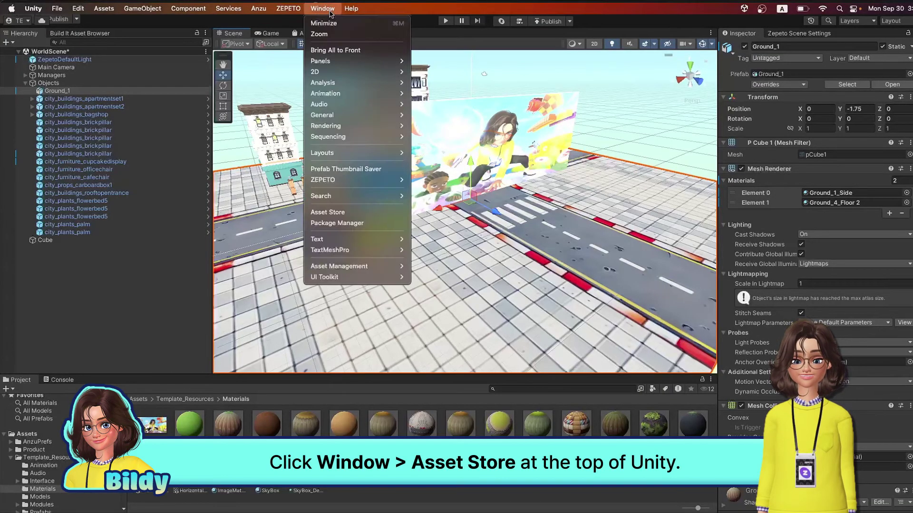
left_click(381, 212)
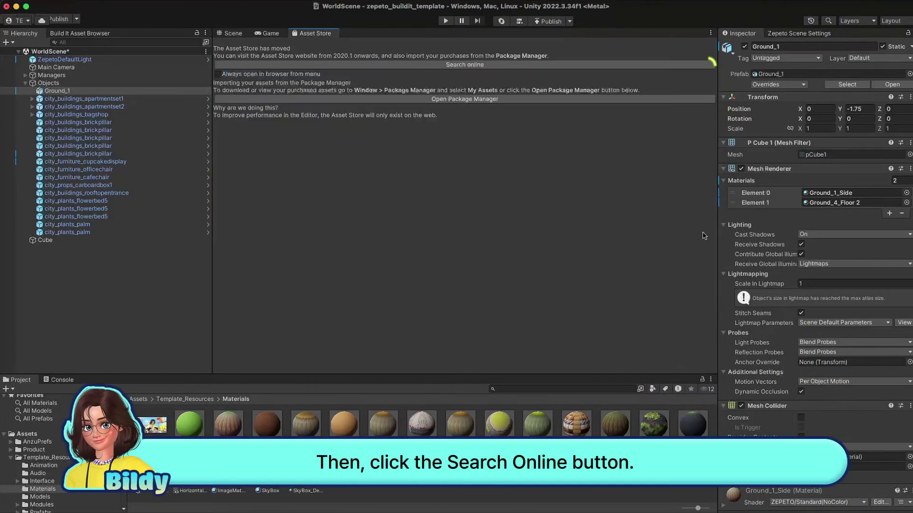
Step: Search the Asset Store for free 'bgm' assets and open the Orch. BGM page
left_click(674, 65)
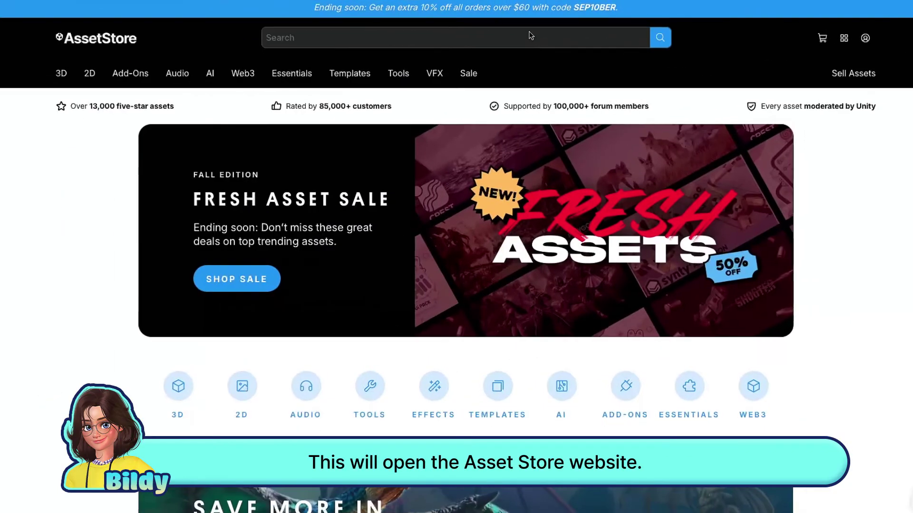
left_click(529, 37)
type("bgm")
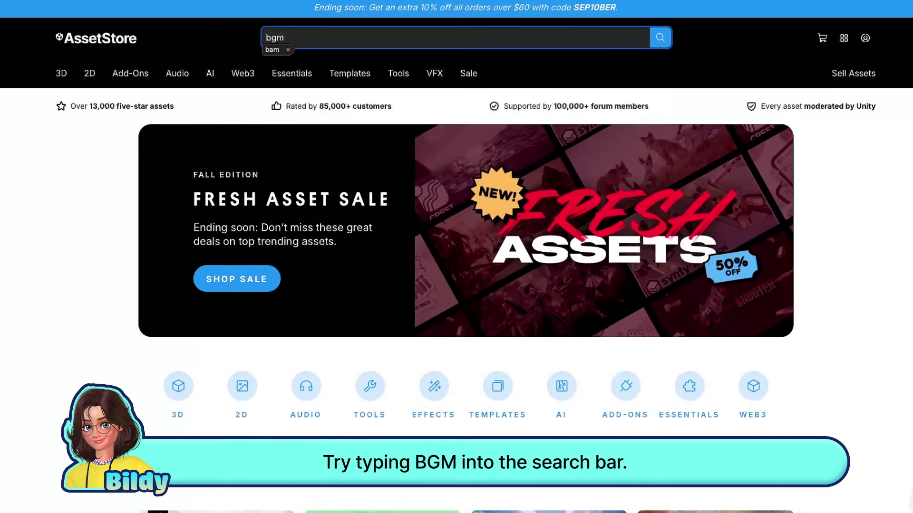
key("Return")
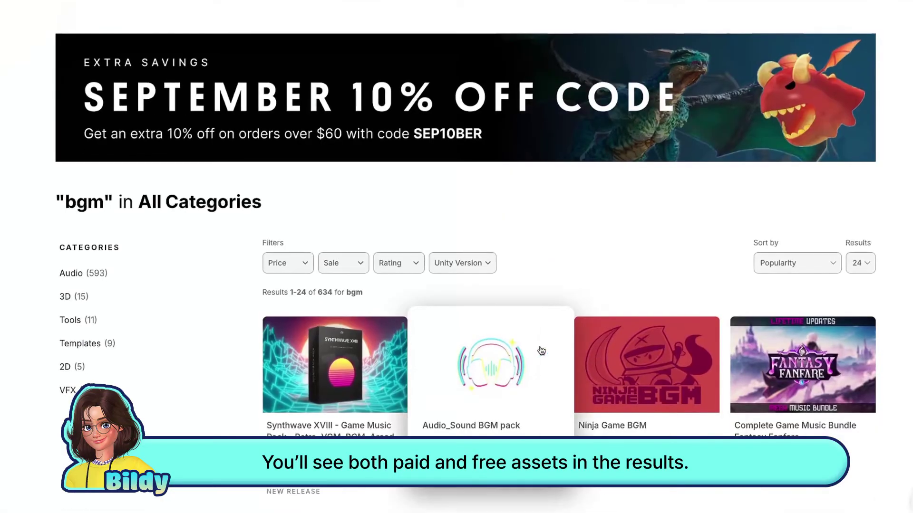
scroll(710, 305, "down", 2)
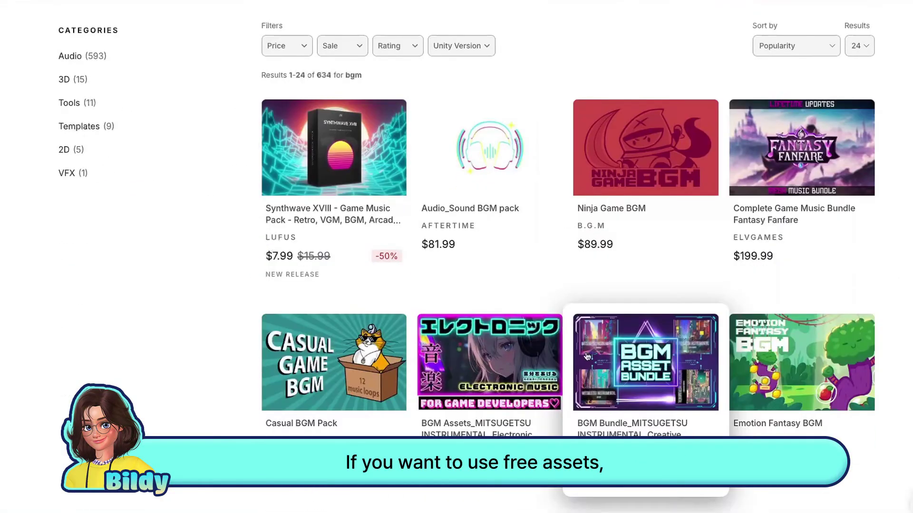
scroll(466, 325, "up", 2)
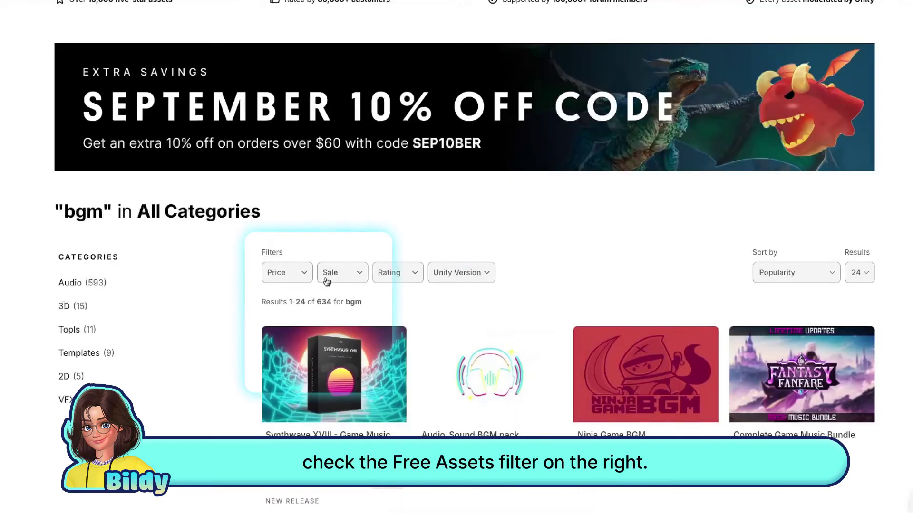
left_click(287, 272)
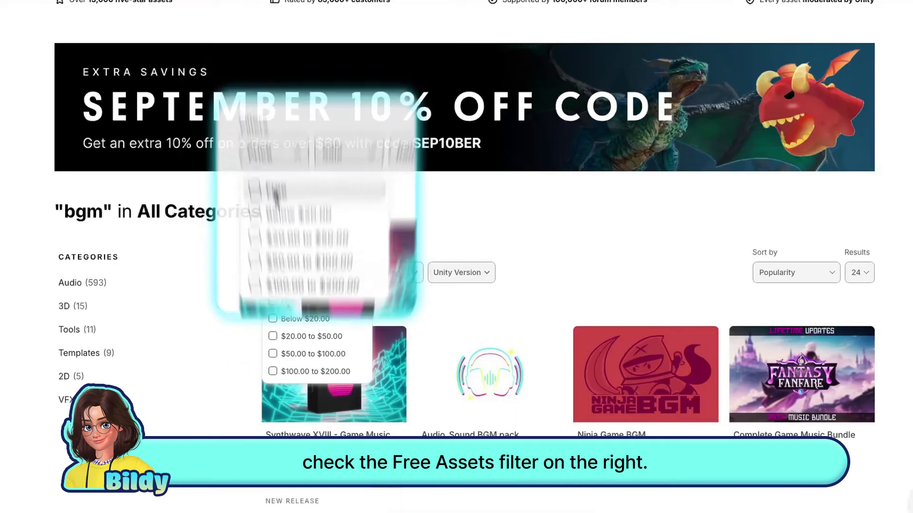
left_click(288, 304)
scroll(313, 321, "down", 3)
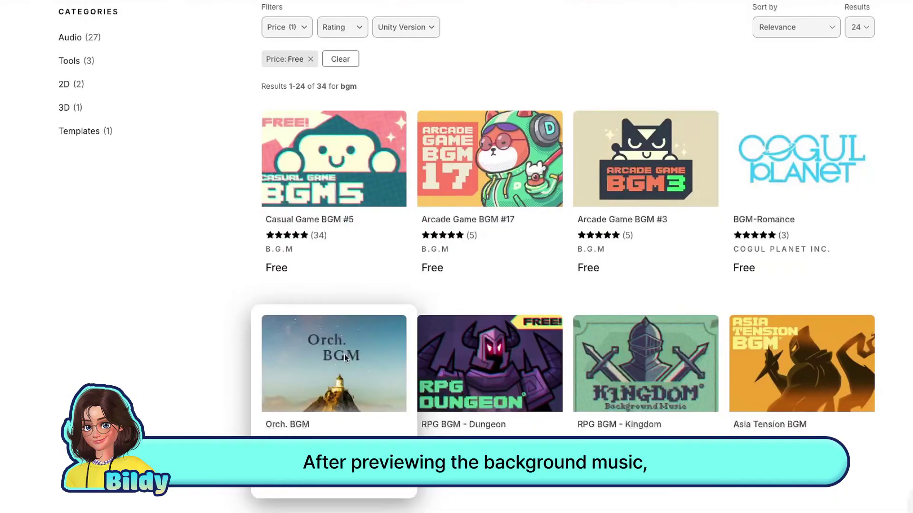
left_click(316, 356)
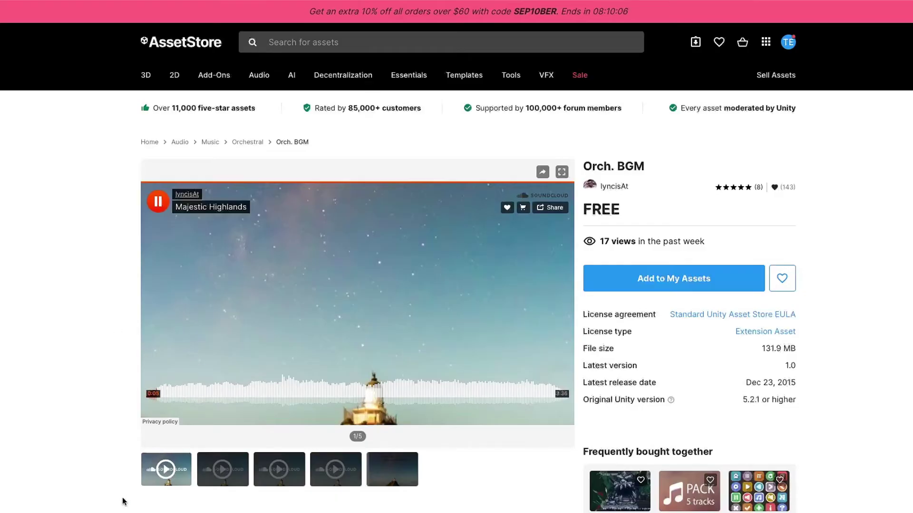
Step: Add Orch. BGM to My Assets, accept the terms, and open it in Unity
left_click(159, 203)
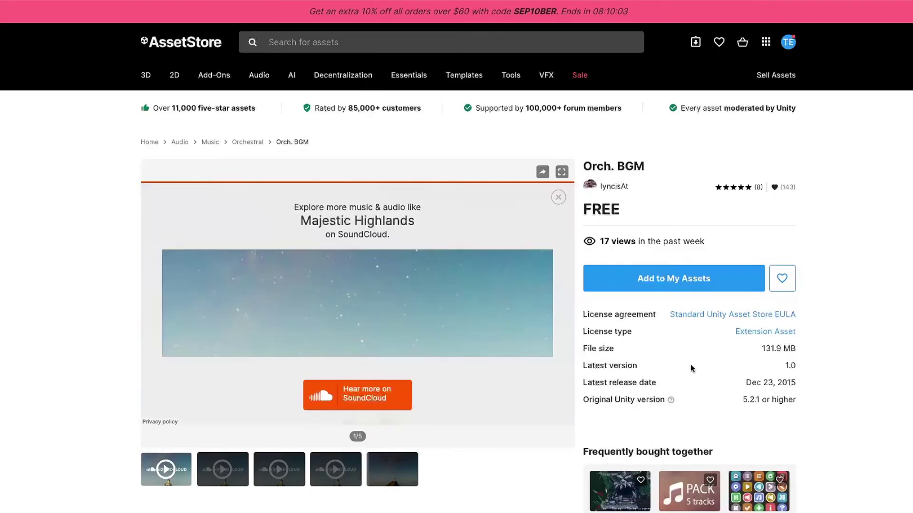
left_click(713, 277)
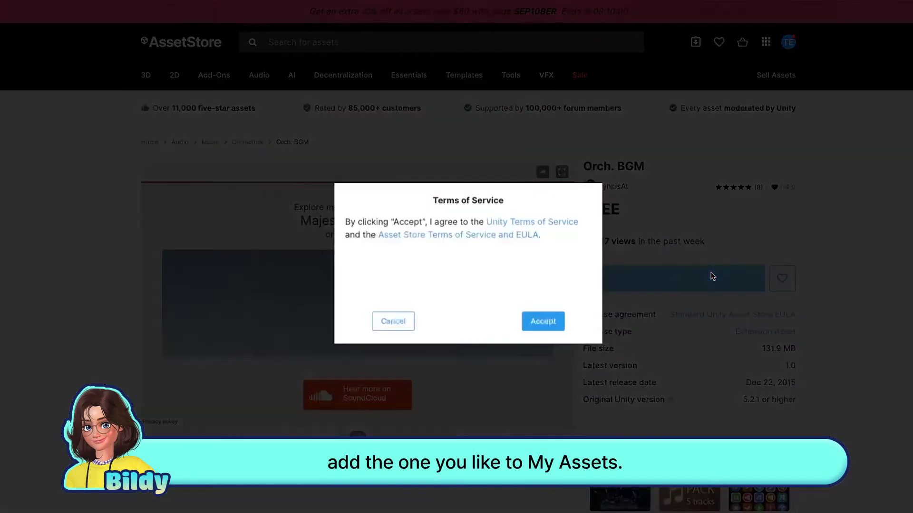
left_click(548, 322)
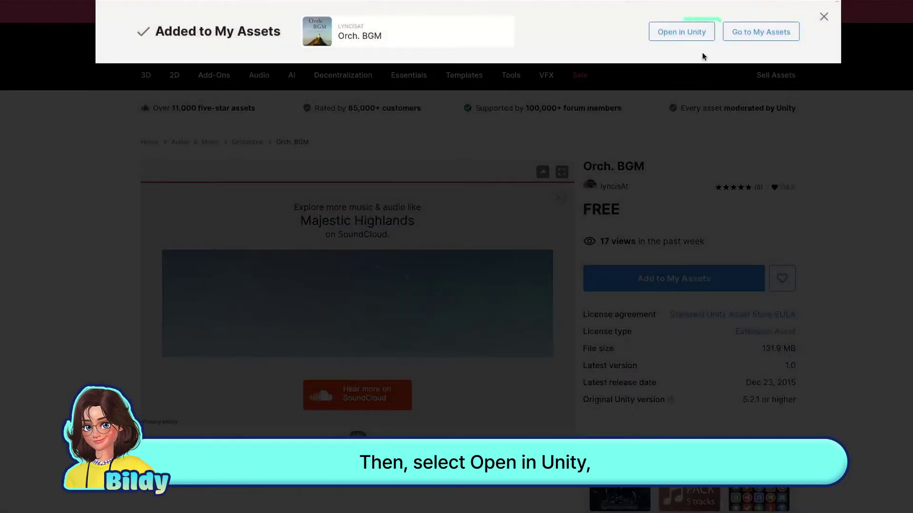
left_click(688, 34)
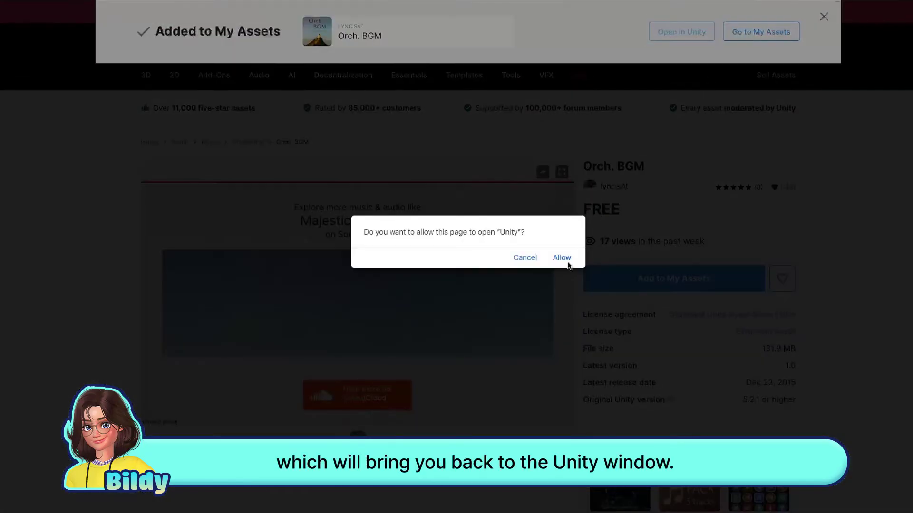
left_click(562, 258)
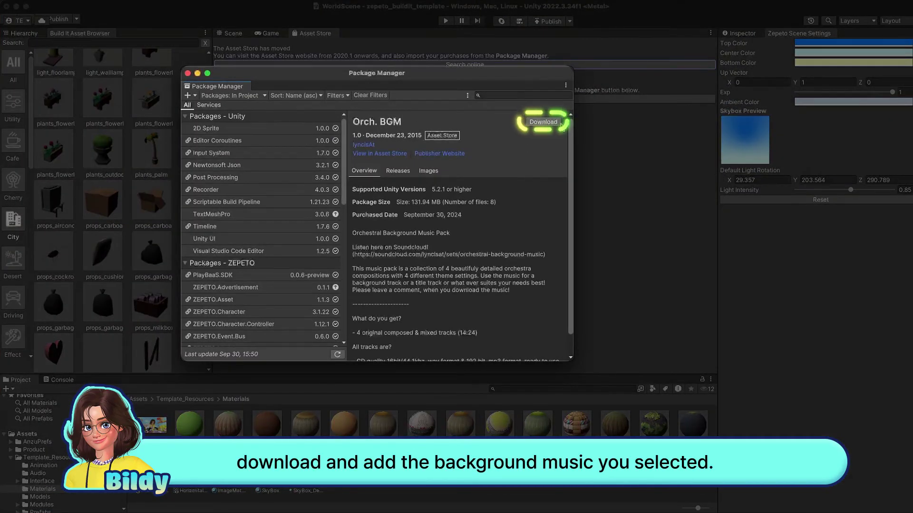
Step: Download Orch. BGM in Package Manager, import all its audio, and view Assets
left_click(543, 122)
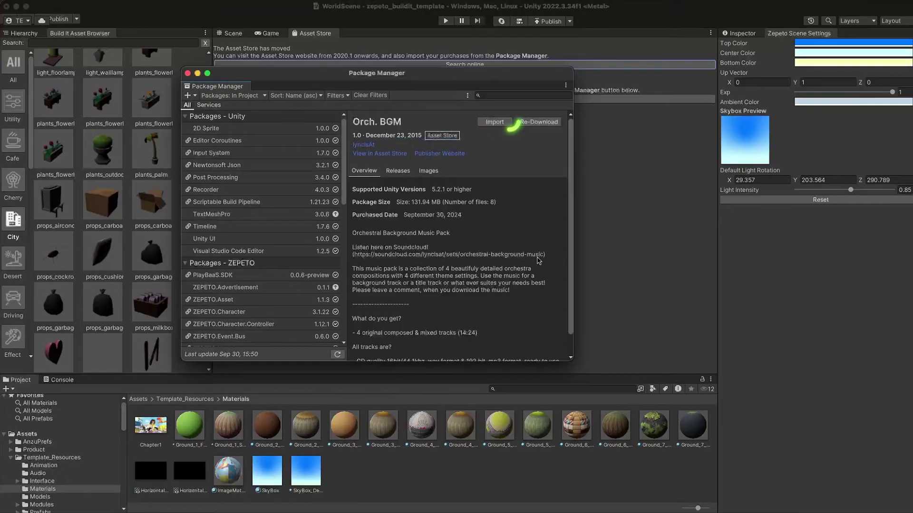
left_click(497, 125)
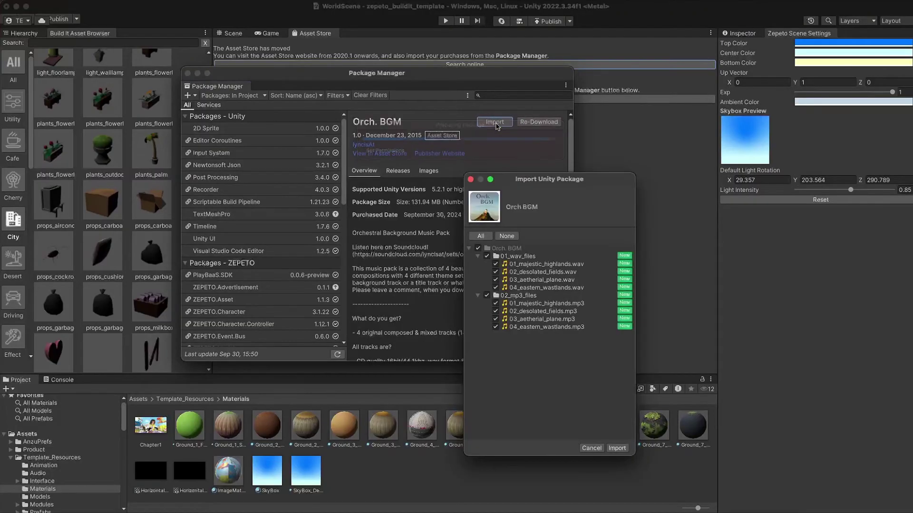
left_click(616, 447)
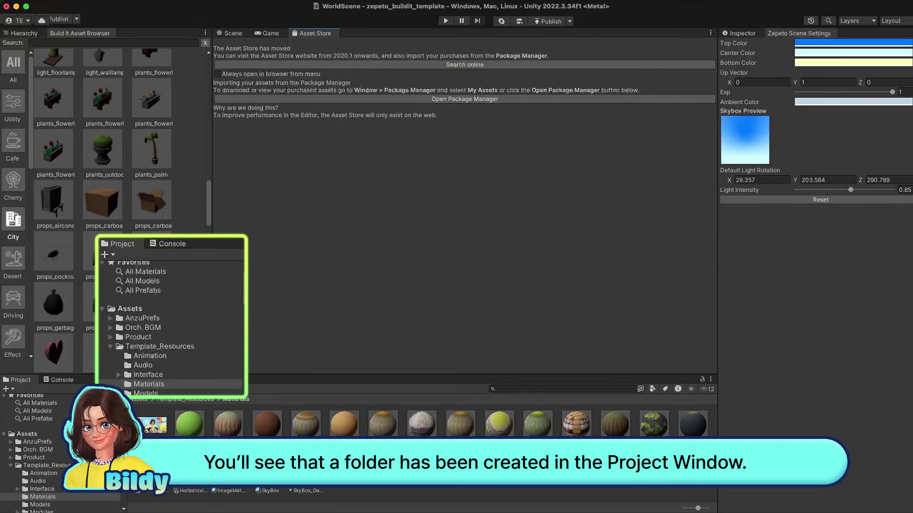
left_click(22, 434)
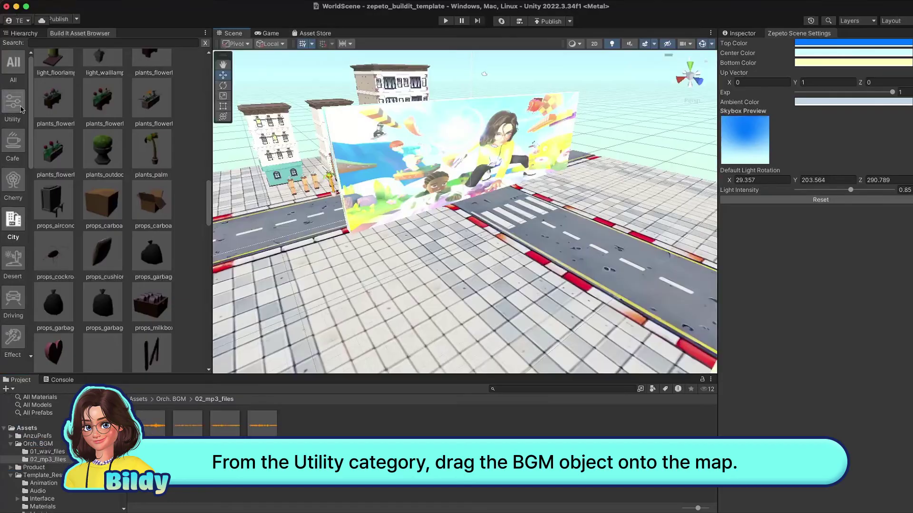
Step: Place a Utility BGM object on the map and play the world to hear it
left_click(20, 107)
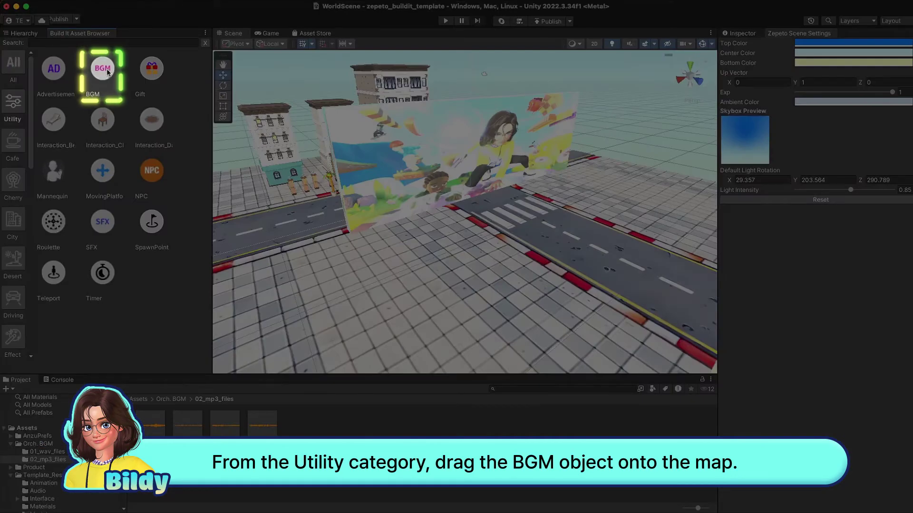
left_click(108, 71)
left_click(408, 276)
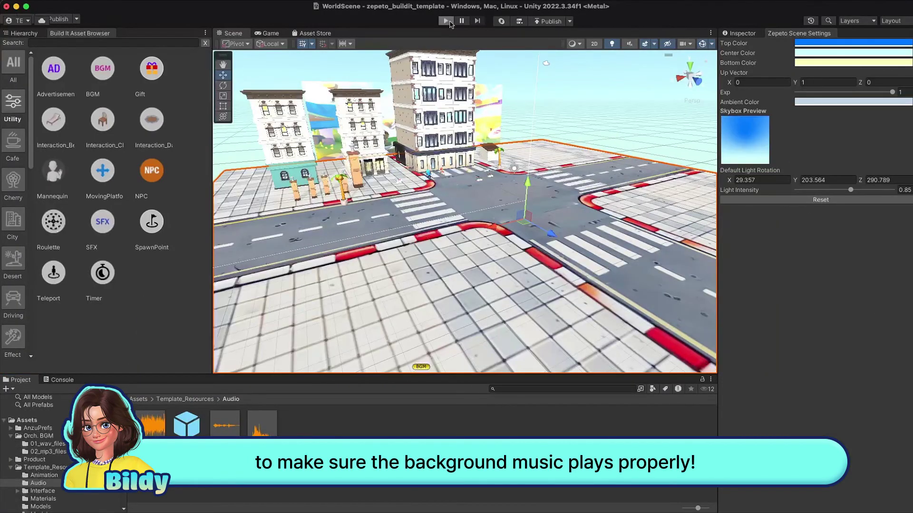
left_click(449, 23)
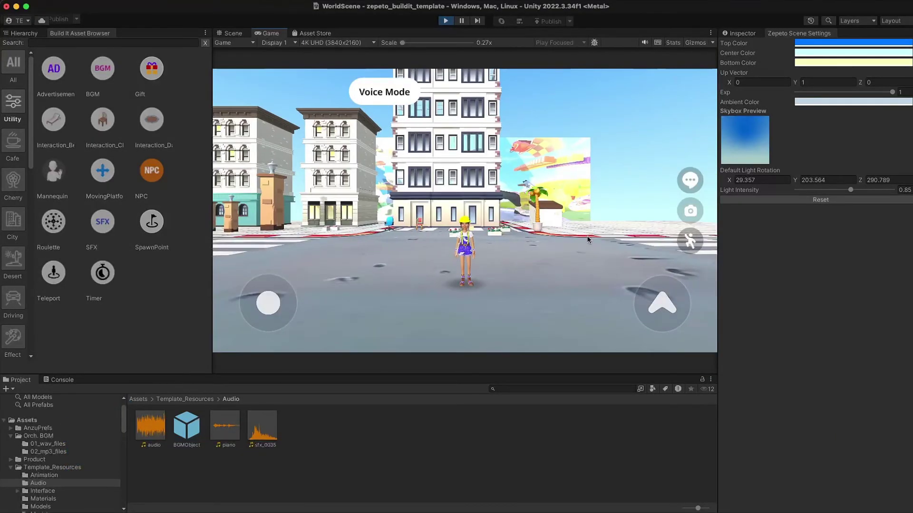
left_click_drag(587, 240, 571, 238)
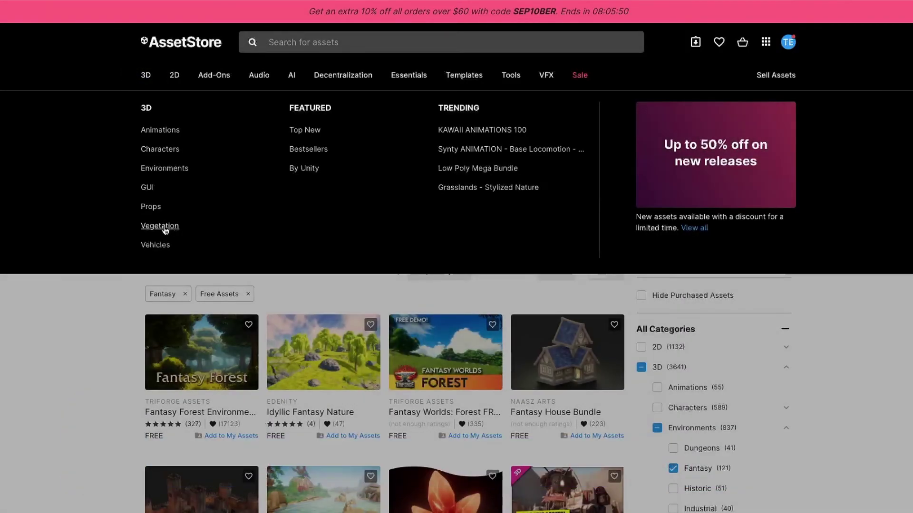
Step: Filter 3D Vegetation to free assets and add Free Trees to My Assets
left_click(162, 228)
scroll(678, 397, "down", 4)
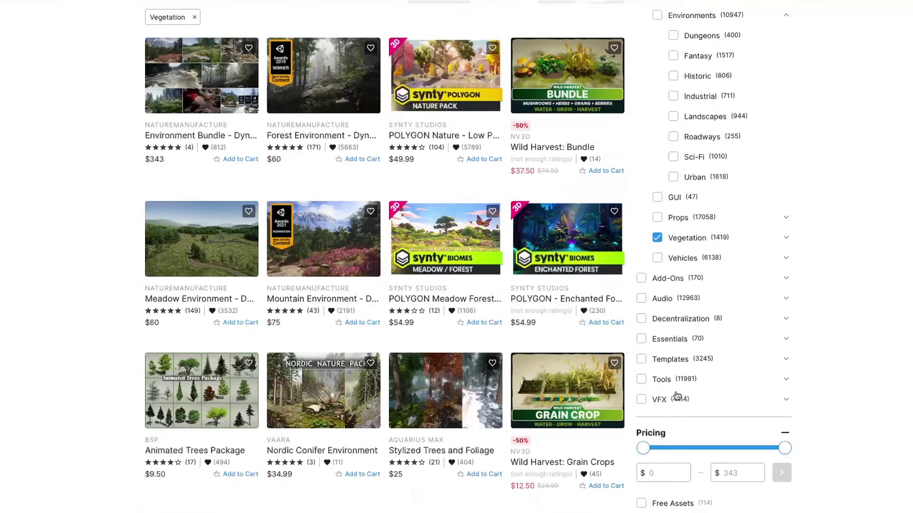
scroll(674, 385, "down", 1)
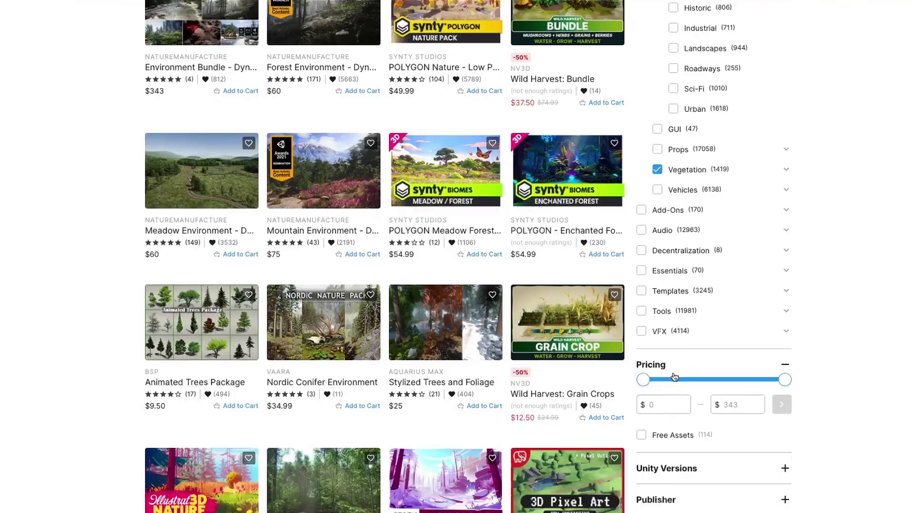
left_click(641, 435)
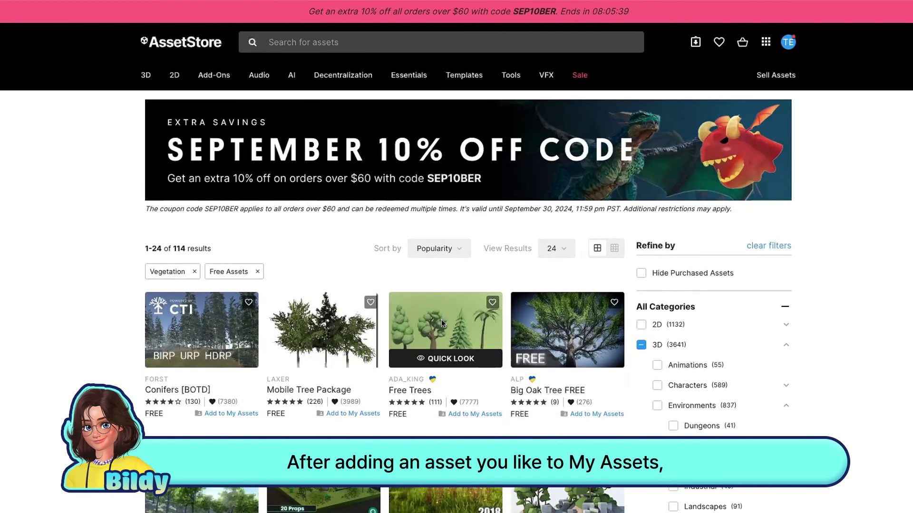
left_click(442, 320)
left_click(641, 279)
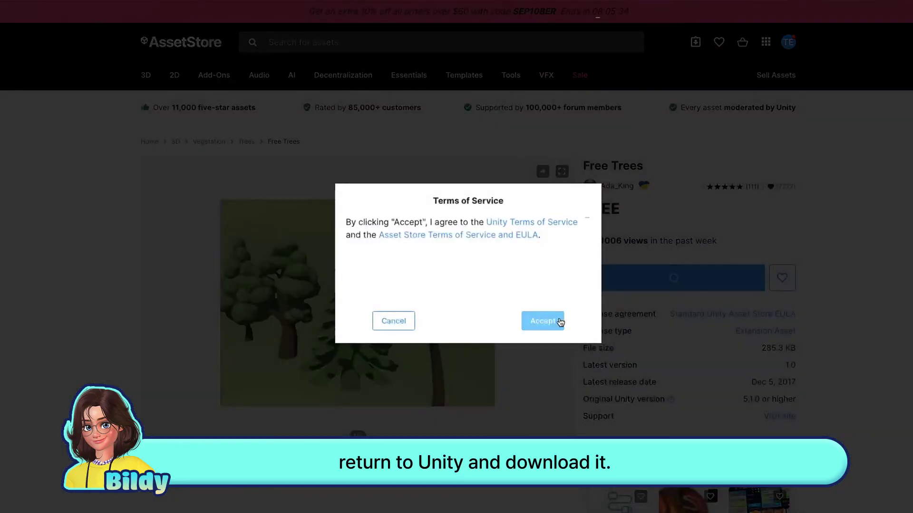
left_click(559, 322)
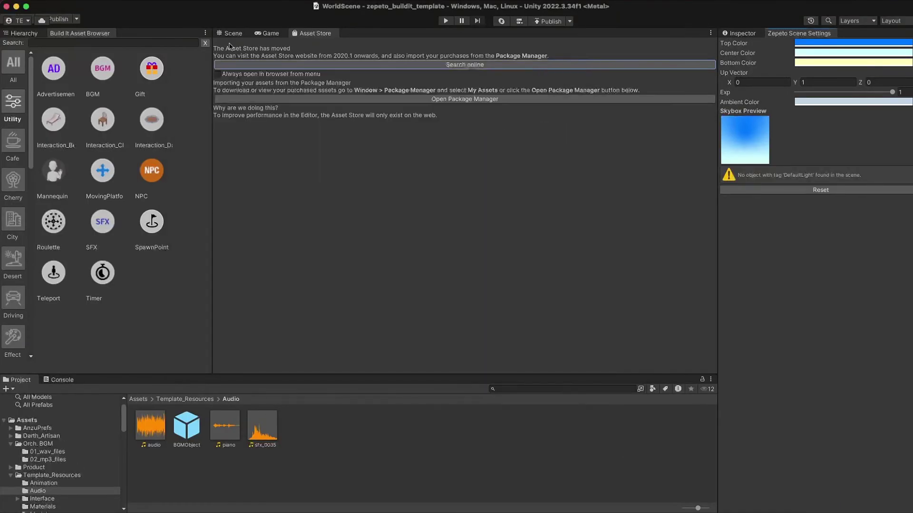
Step: Drag the fir, oak, palm and poplar prefabs from Free_Trees/Prefabs onto the street
left_click(46, 438)
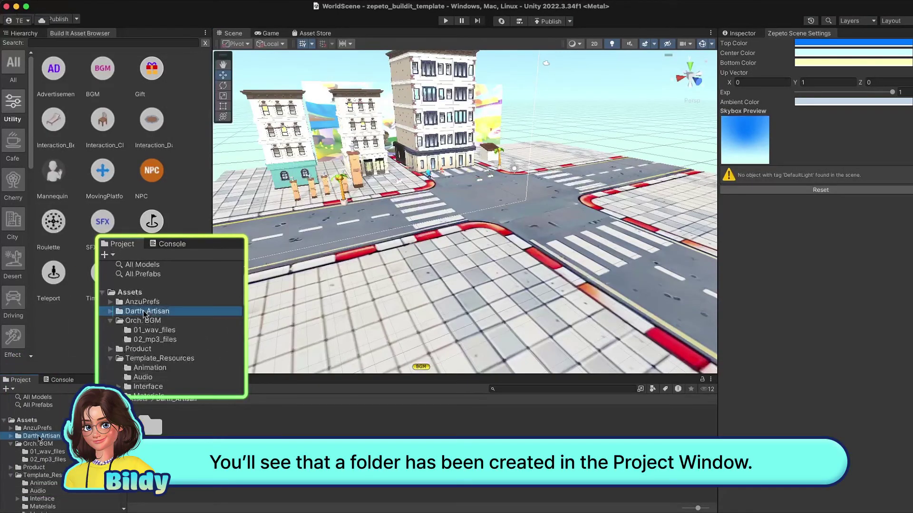
double_click(160, 432)
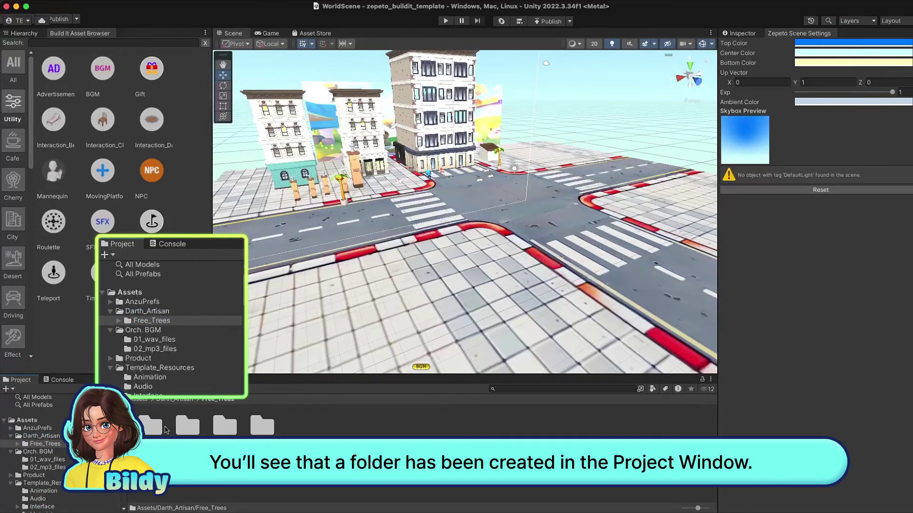
double_click(187, 429)
mouse_move(151, 426)
left_mouse_down()
mouse_move(336, 304)
mouse_move(385, 295)
left_mouse_up()
left_click_drag(130, 364, 479, 285)
left_click_drag(177, 364, 549, 282)
mouse_move(222, 364)
left_mouse_down()
mouse_move(604, 342)
mouse_move(592, 343)
left_mouse_up()
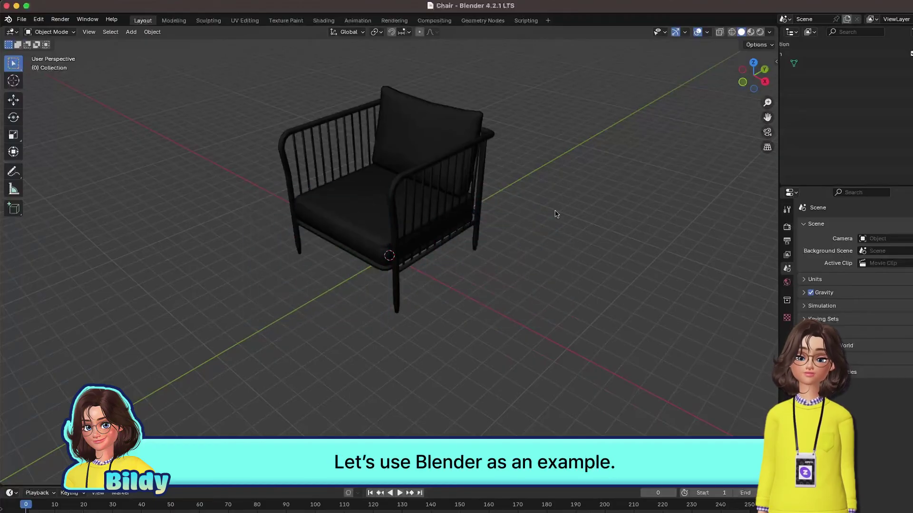
Step: Export the Blender chair model in FBX format as Chair.fbx in MyFiles
right_click(556, 214)
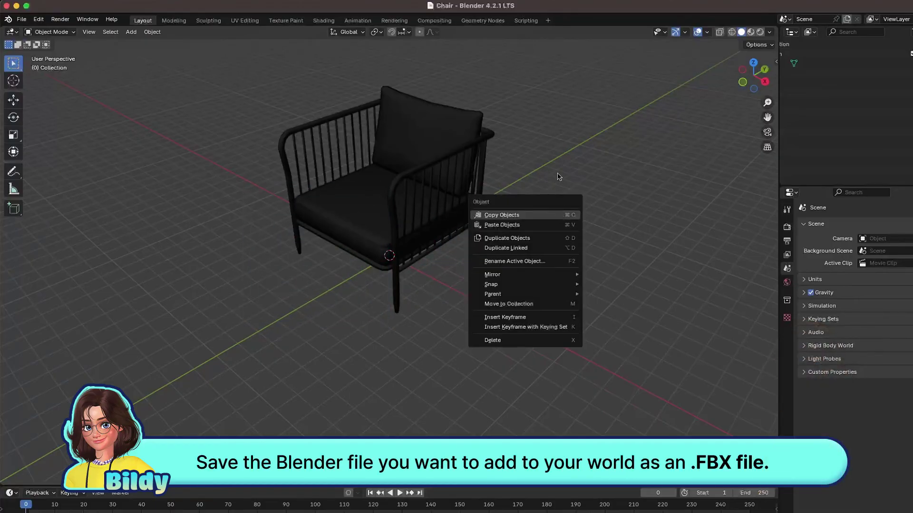
left_click(24, 18)
mouse_move(79, 276)
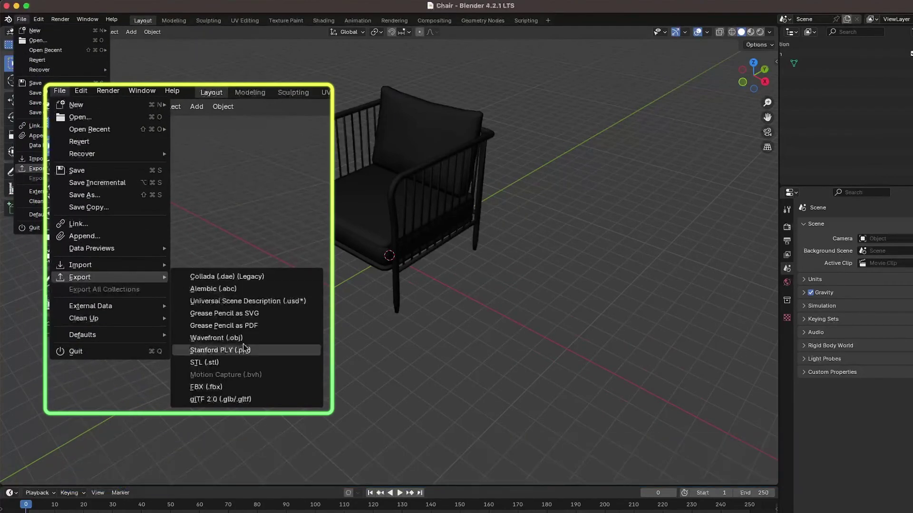
left_click(237, 386)
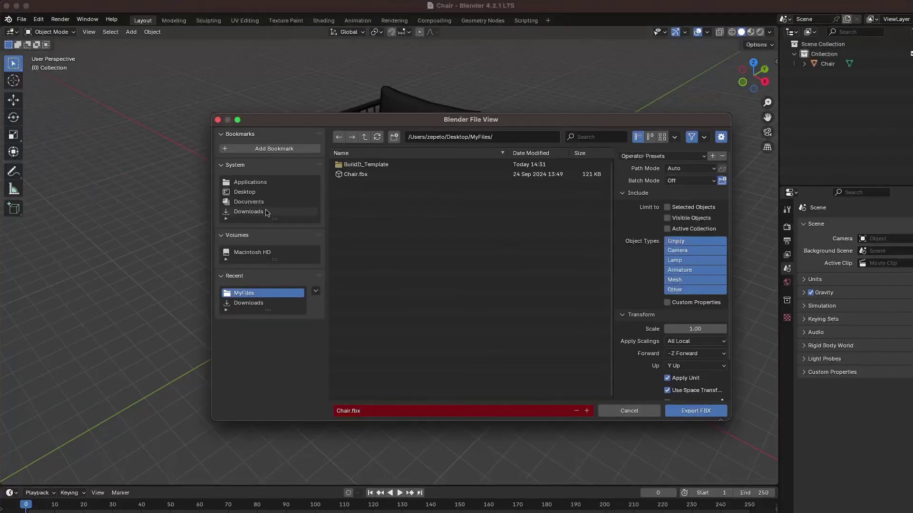
left_click(699, 412)
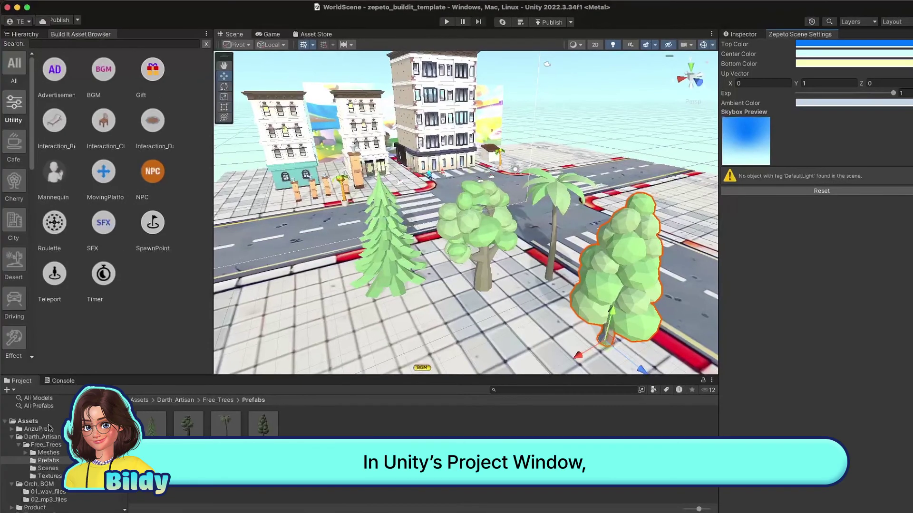
Step: Import Chair.fbx from Downloads into the top-level Assets folder and select the Chair model
left_click(48, 422)
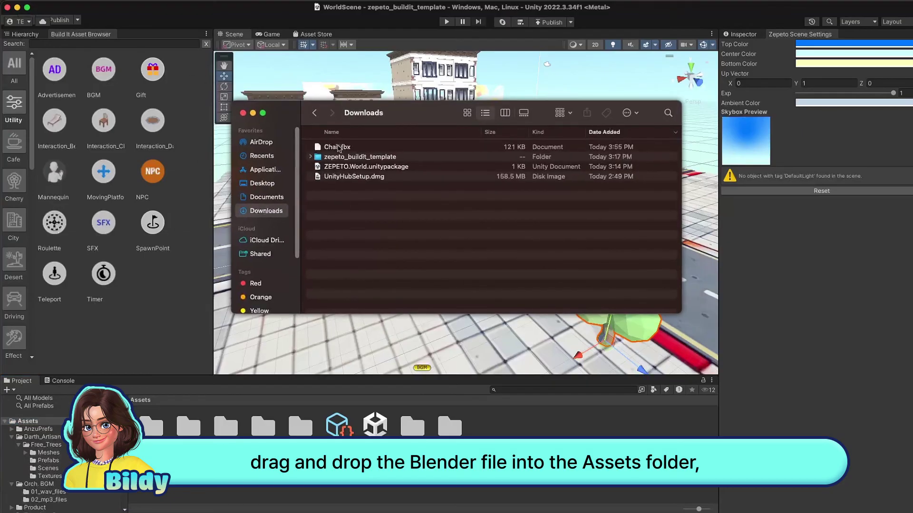
mouse_move(340, 148)
left_mouse_down()
mouse_move(499, 309)
mouse_move(439, 453)
left_mouse_up()
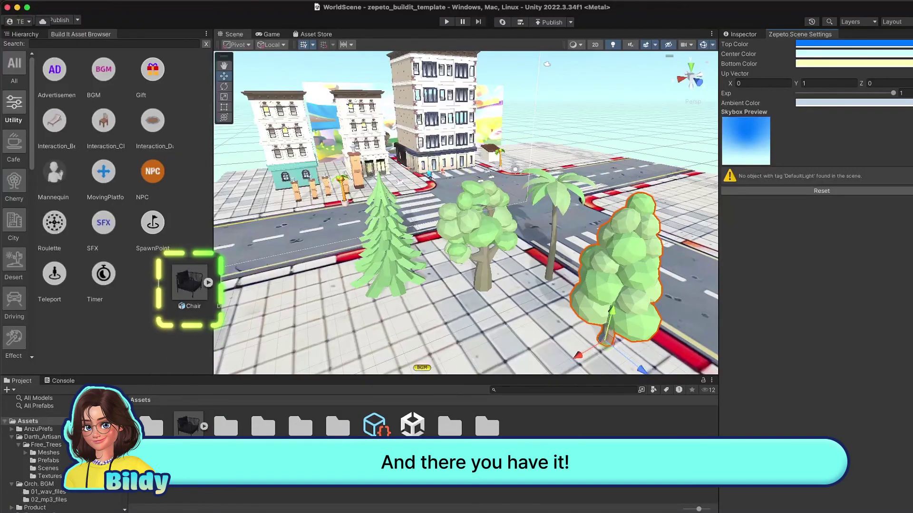
left_click(188, 430)
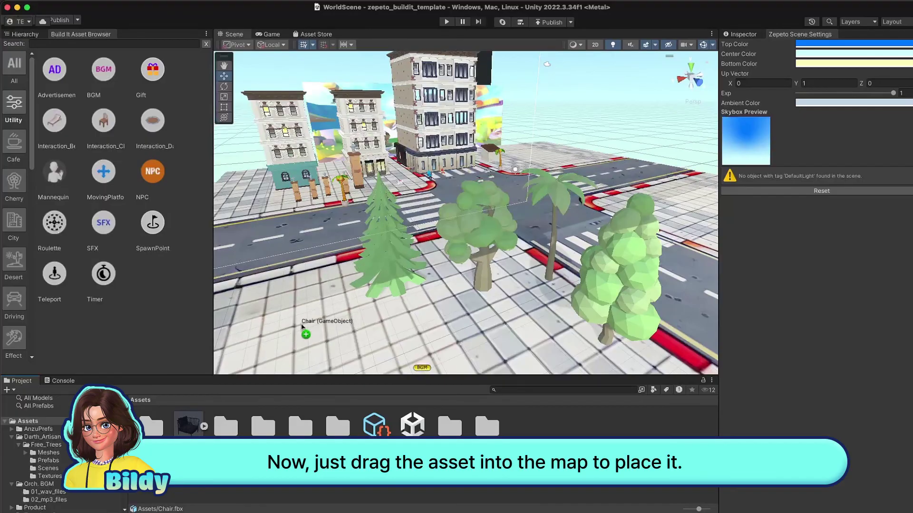
Step: Drop the Chair onto the street crossing and set its Transform Scale to 1
left_click_drag(187, 430, 392, 282)
scroll(436, 250, "down", 5)
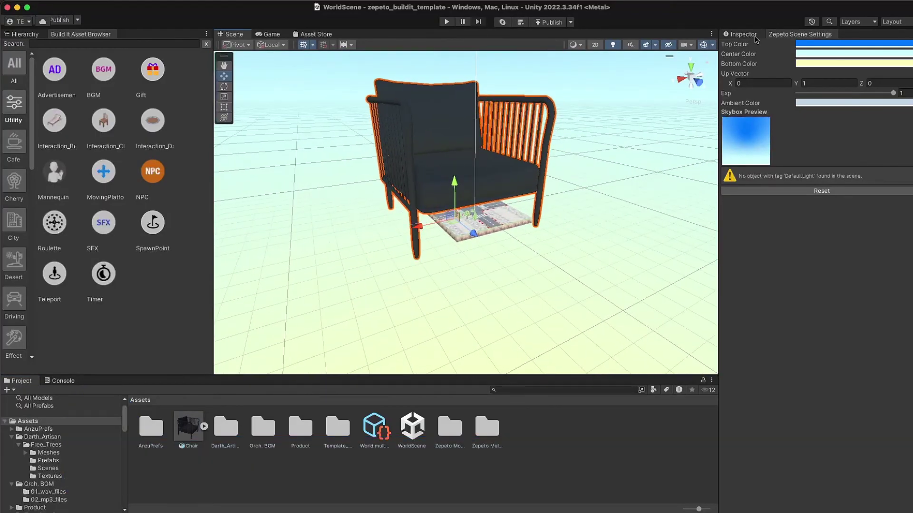
left_click(743, 33)
left_click(836, 127)
type("1")
key("Return")
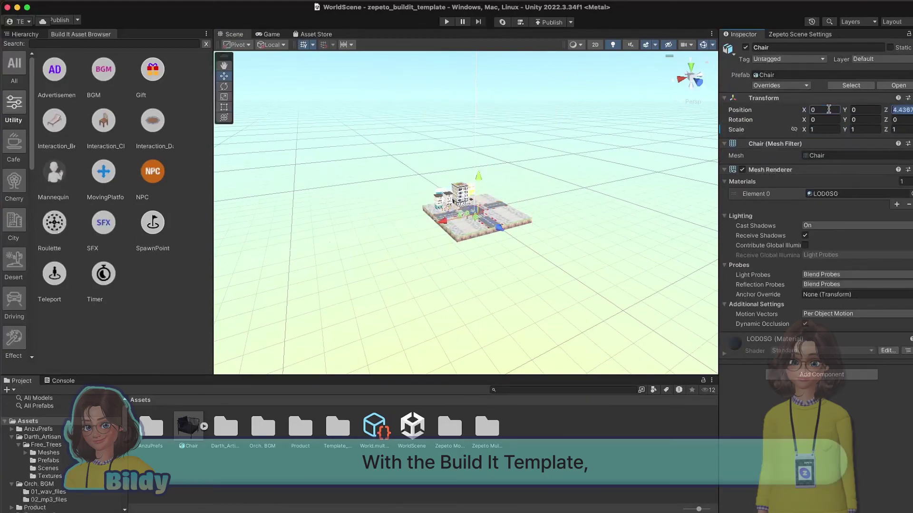
scroll(488, 247, "down", 5)
left_click(605, 227)
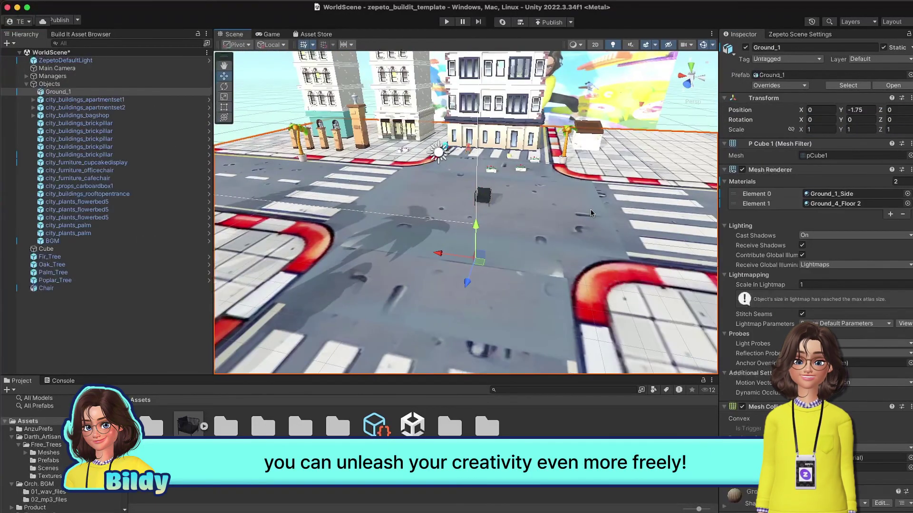